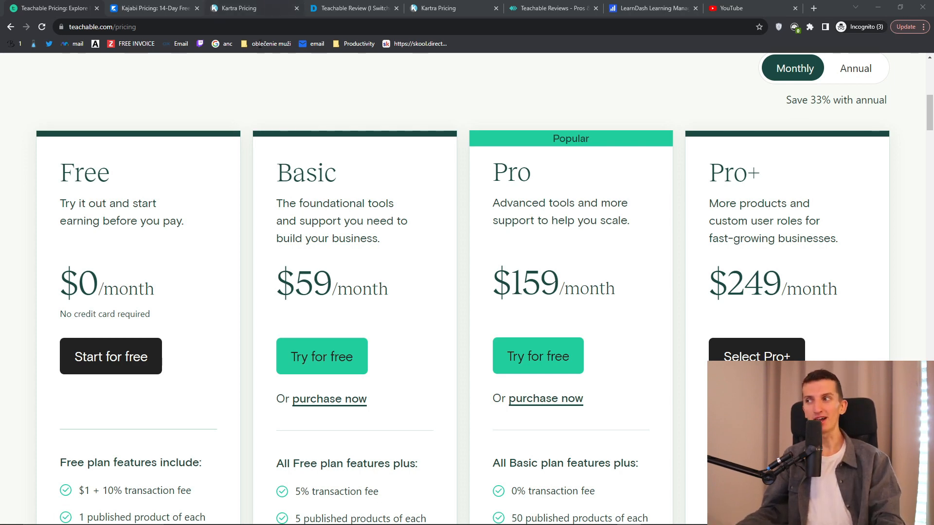
Review the Free plan's features on the Teachable pricing page, highlighting its transaction fee
{"action": "scroll", "coordinate": [175, 233], "scroll_direction": "down", "scroll_amount": 3}
{"action": "left_click_drag", "start_coordinate": [79, 295], "coordinate": [192, 298]}
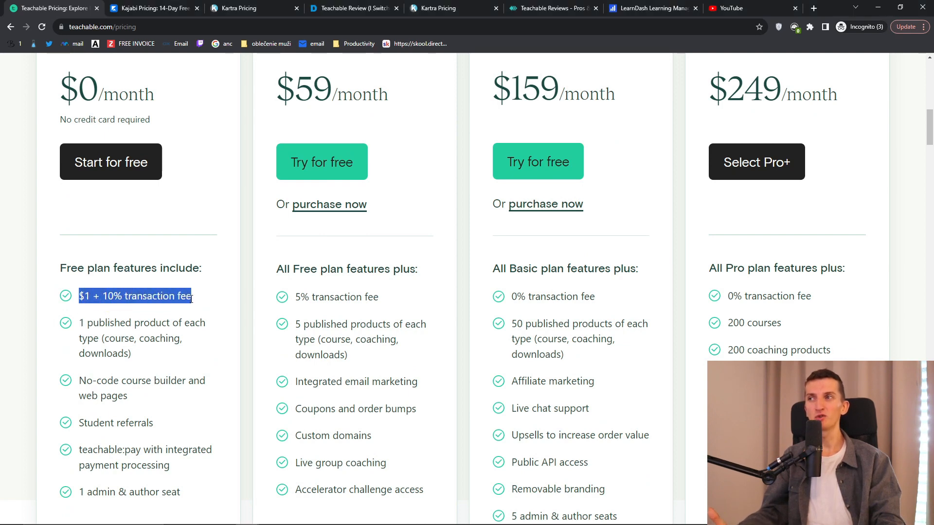
{"action": "left_click", "coordinate": [192, 299]}
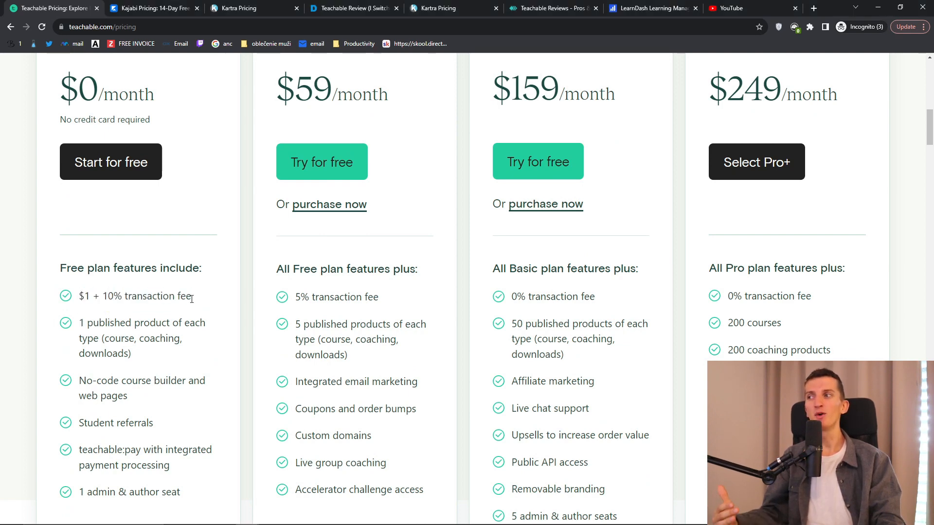
{"action": "mouse_move", "coordinate": [191, 297]}
{"action": "left_mouse_down"}
{"action": "mouse_move", "coordinate": [104, 306]}
{"action": "mouse_move", "coordinate": [196, 302]}
{"action": "left_mouse_up"}
{"action": "left_click", "coordinate": [195, 302]}
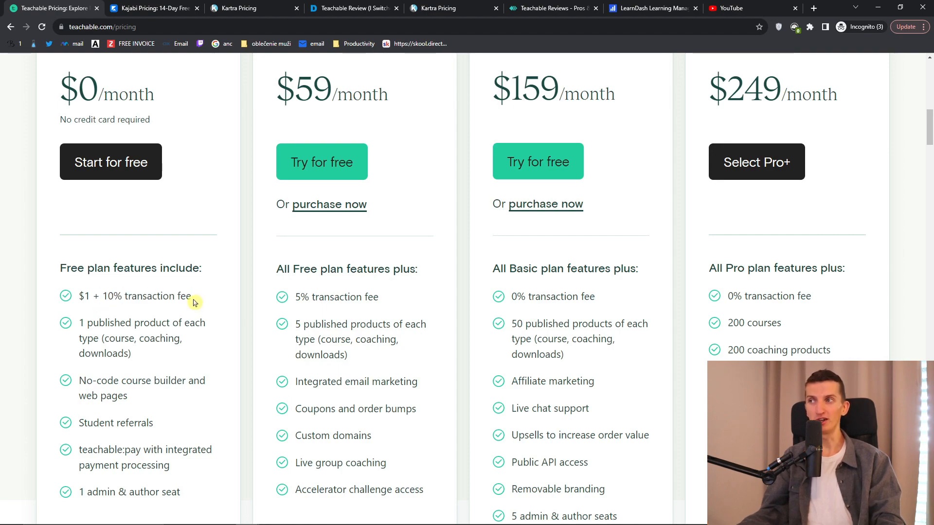
Find the Free plan's student limit in the Usage section of the plan comparison table
{"action": "scroll", "coordinate": [197, 300], "scroll_direction": "down", "scroll_amount": 1}
{"action": "scroll", "coordinate": [197, 301], "scroll_direction": "up", "scroll_amount": 3}
{"action": "scroll", "coordinate": [199, 302], "scroll_direction": "down", "scroll_amount": 12}
{"action": "scroll", "coordinate": [198, 302], "scroll_direction": "down", "scroll_amount": 10}
{"action": "left_click_drag", "start_coordinate": [219, 321], "coordinate": [301, 333]}
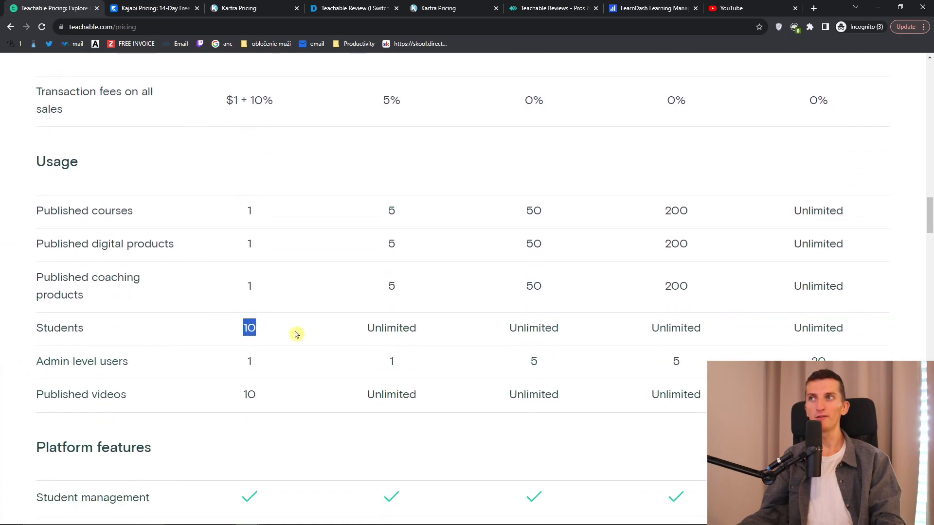
Return to the plan cards and highlight the Free plan's description and monthly price
{"action": "scroll", "coordinate": [296, 332], "scroll_direction": "up", "scroll_amount": 20}
{"action": "scroll", "coordinate": [294, 330], "scroll_direction": "down", "scroll_amount": 9}
{"action": "left_click_drag", "start_coordinate": [59, 108], "coordinate": [208, 210]}
{"action": "left_click", "coordinate": [208, 210]}
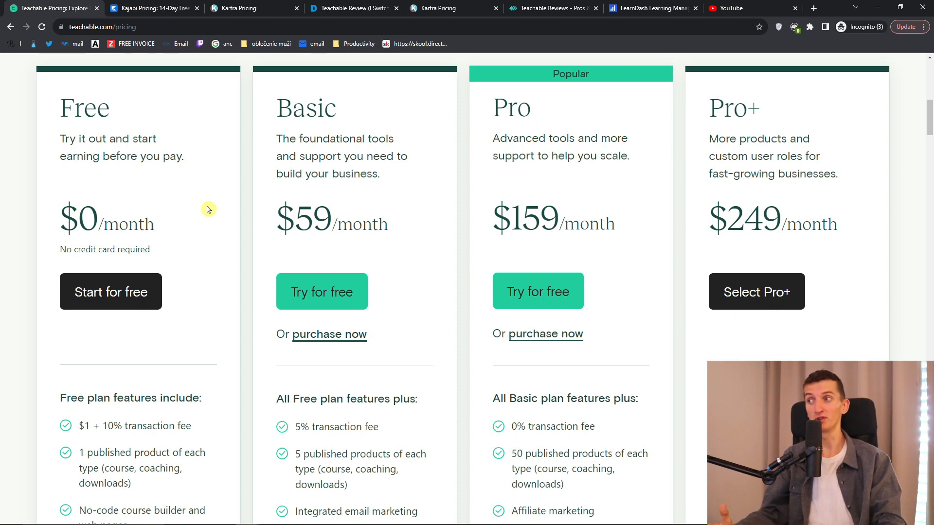
Review the Basic plan's monthly price and highlight its transaction fee
{"action": "scroll", "coordinate": [398, 209], "scroll_direction": "down", "scroll_amount": 2}
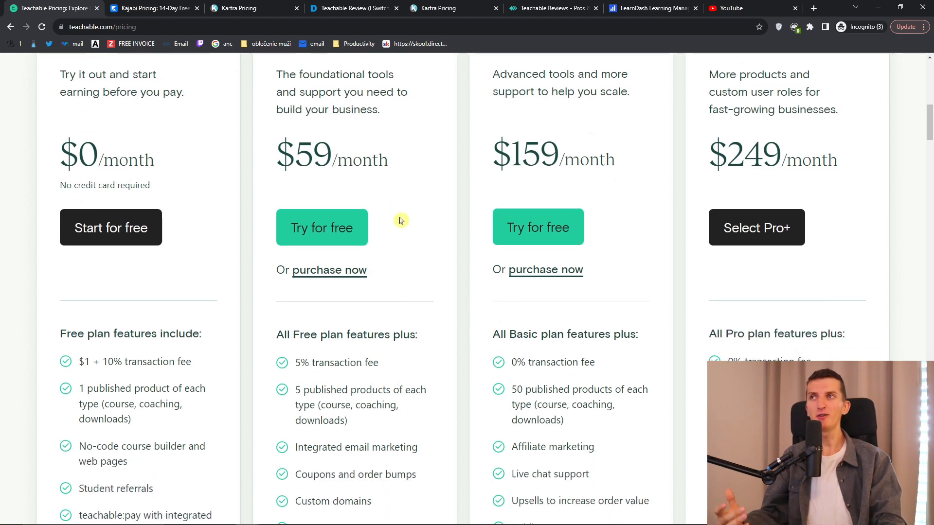
{"action": "scroll", "coordinate": [398, 216], "scroll_direction": "up", "scroll_amount": 2}
{"action": "scroll", "coordinate": [401, 230], "scroll_direction": "down", "scroll_amount": 1}
{"action": "left_click_drag", "start_coordinate": [293, 363], "coordinate": [389, 372]}
{"action": "left_click", "coordinate": [396, 370]}
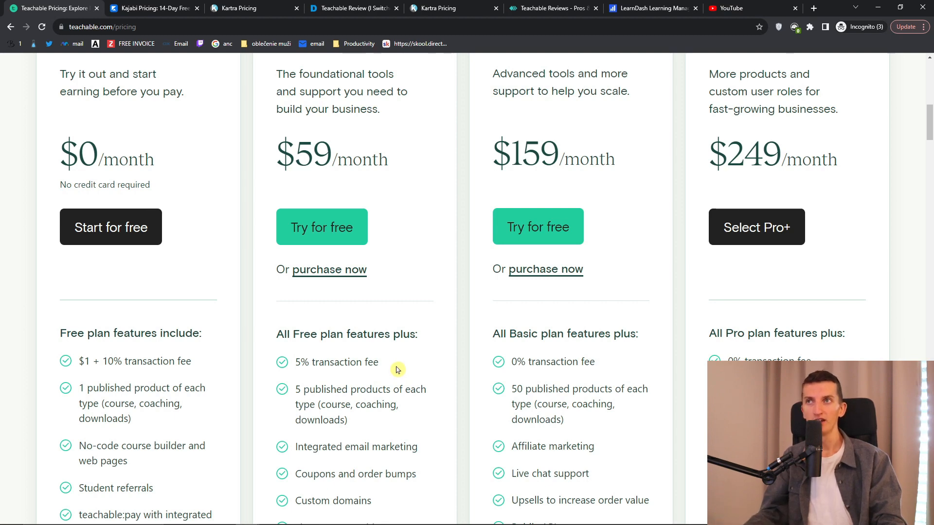
{"action": "scroll", "coordinate": [398, 371], "scroll_direction": "down", "scroll_amount": 1}
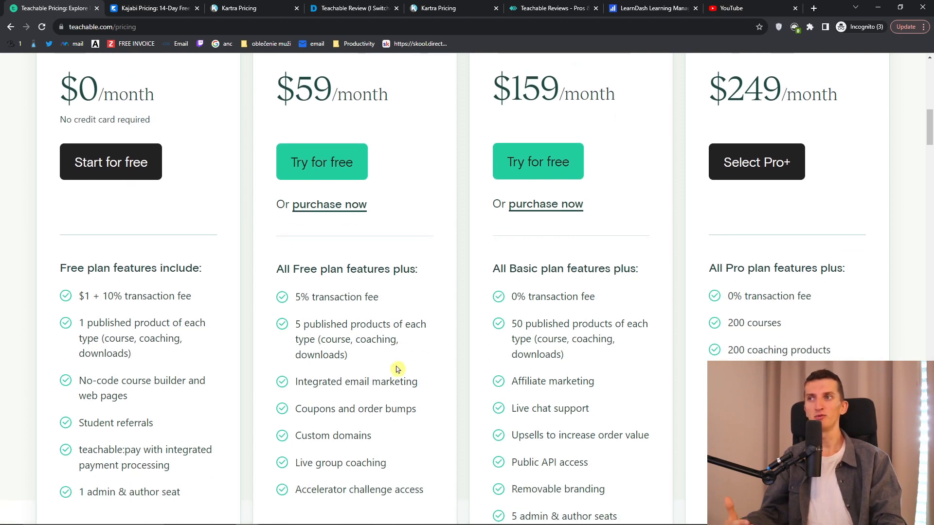
Examine the Basic plan's published product limit and compare its transaction fee with the Pro plan's
{"action": "left_click_drag", "start_coordinate": [278, 289], "coordinate": [389, 303]}
{"action": "left_click_drag", "start_coordinate": [295, 325], "coordinate": [423, 334]}
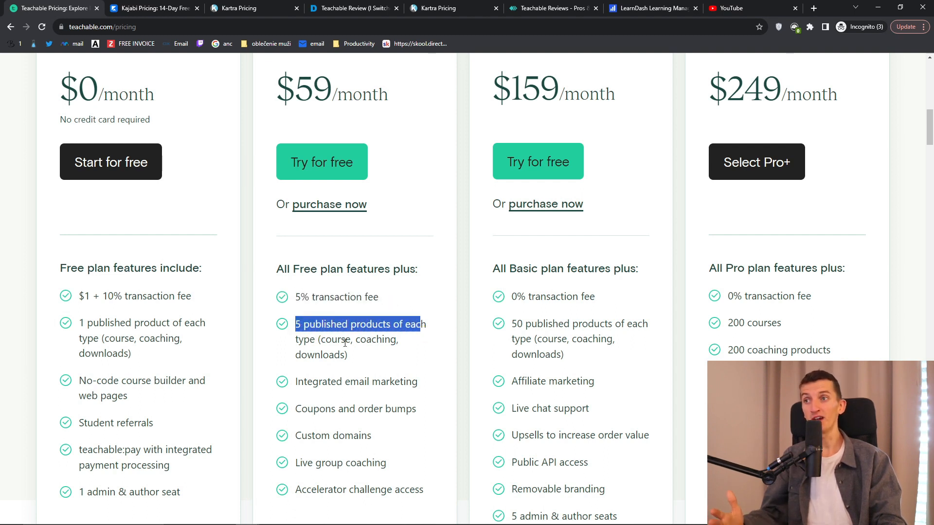
{"action": "scroll", "coordinate": [379, 352], "scroll_direction": "up", "scroll_amount": 3}
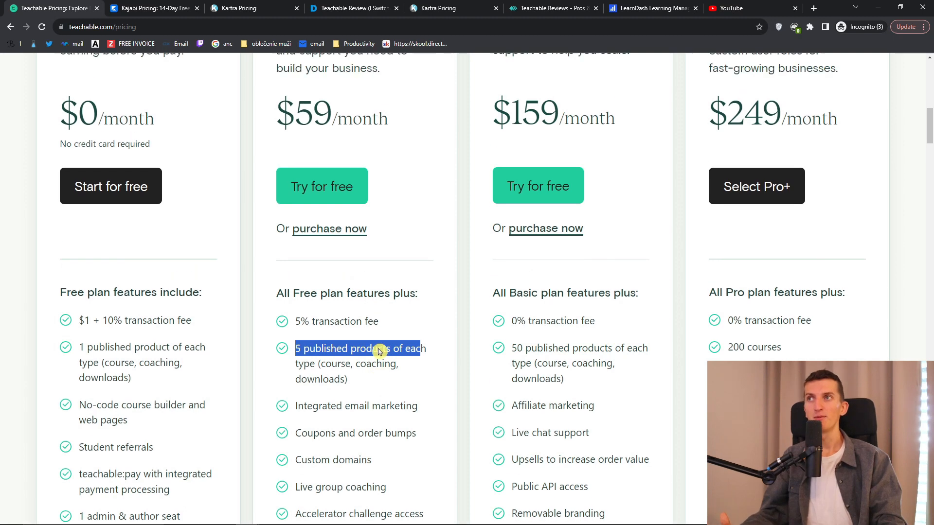
{"action": "scroll", "coordinate": [389, 341], "scroll_direction": "down", "scroll_amount": 3}
{"action": "scroll", "coordinate": [406, 305], "scroll_direction": "up", "scroll_amount": 3}
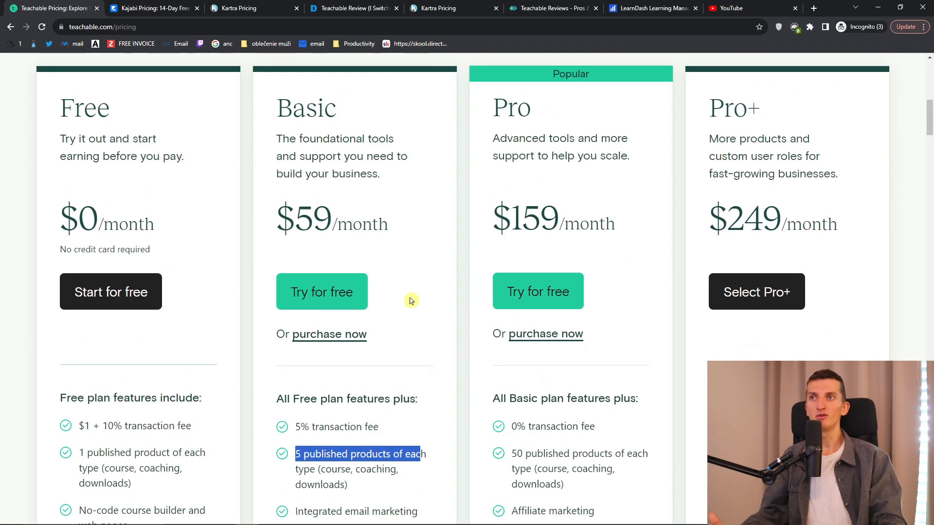
{"action": "scroll", "coordinate": [449, 296], "scroll_direction": "down", "scroll_amount": 2}
{"action": "left_click_drag", "start_coordinate": [368, 363], "coordinate": [397, 368]}
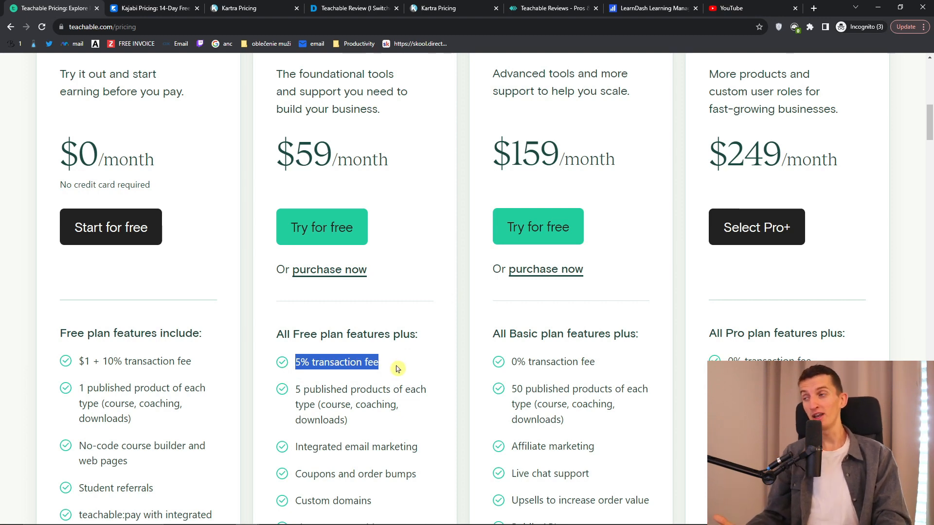
{"action": "scroll", "coordinate": [521, 386], "scroll_direction": "up", "scroll_amount": 1}
{"action": "scroll", "coordinate": [521, 386], "scroll_direction": "down", "scroll_amount": 1}
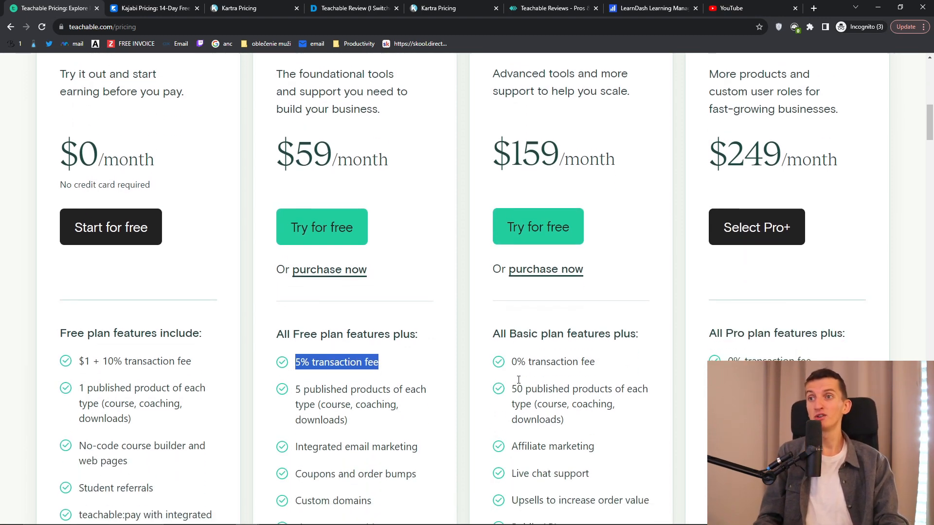
Highlight the Pro plan's monthly price on the pricing page
{"action": "scroll", "coordinate": [522, 359], "scroll_direction": "up", "scroll_amount": 1}
{"action": "scroll", "coordinate": [522, 358], "scroll_direction": "up", "scroll_amount": 2}
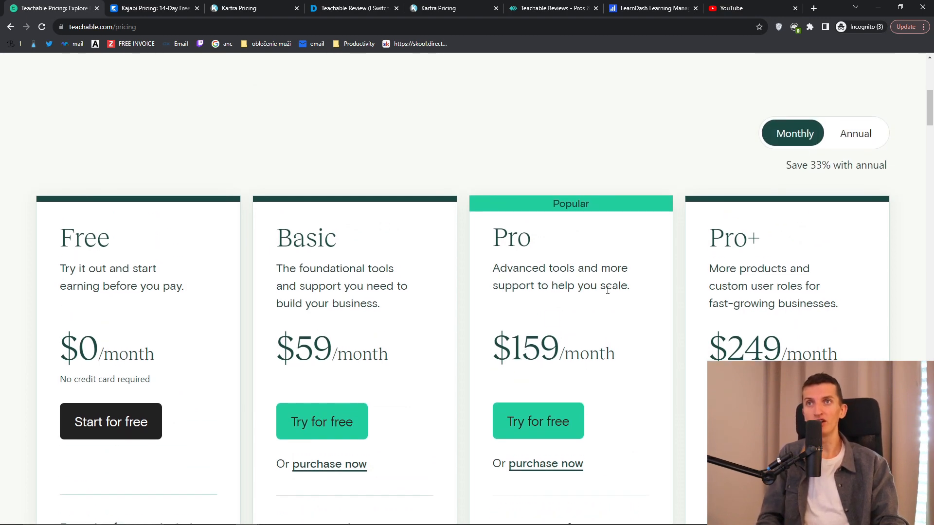
{"action": "left_click_drag", "start_coordinate": [522, 347], "coordinate": [617, 354]}
{"action": "scroll", "coordinate": [619, 354], "scroll_direction": "down", "scroll_amount": 2}
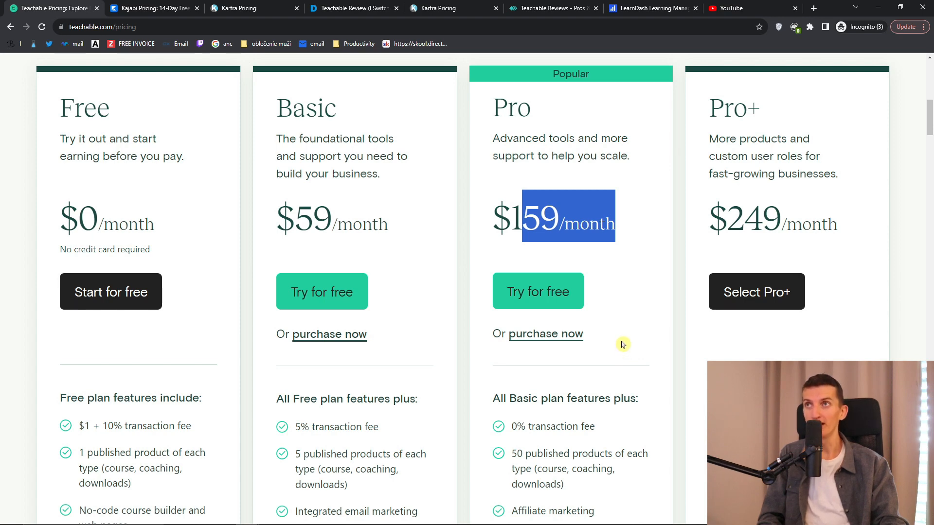
{"action": "left_click_drag", "start_coordinate": [494, 217], "coordinate": [627, 214]}
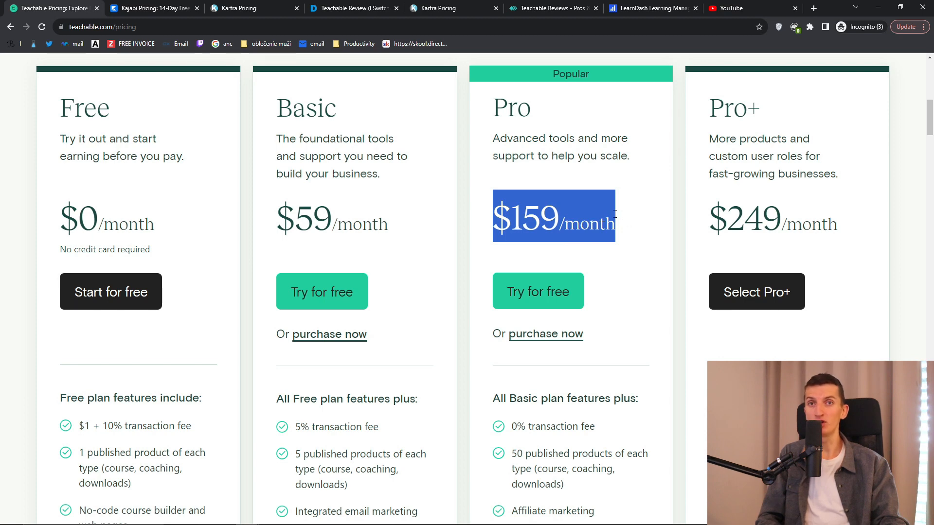
{"action": "left_click_drag", "start_coordinate": [580, 218], "coordinate": [617, 222]}
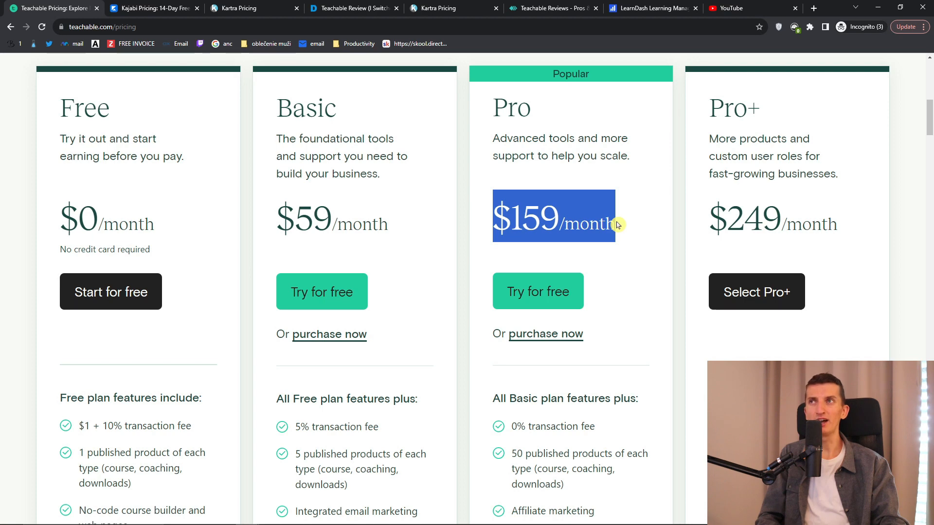
{"action": "left_click", "coordinate": [616, 224]}
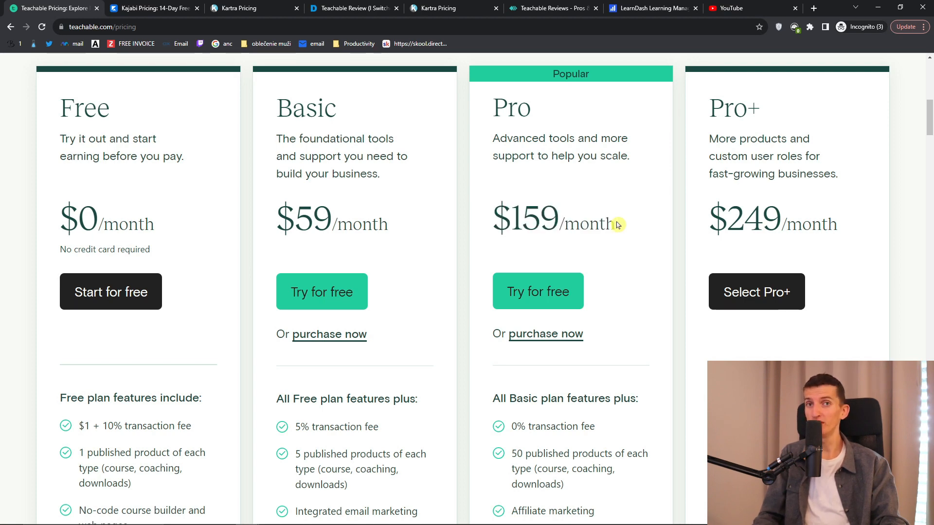
Switch to the Teachable school admin, open the Youtube Growth course and review its sales, checkout and thank you pages
{"action": "left_click", "coordinate": [873, 6]}
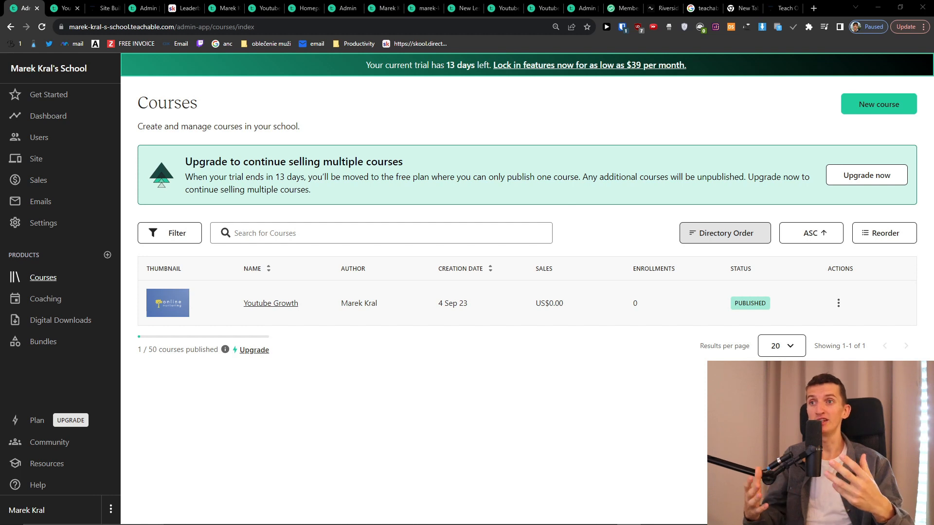
{"action": "left_click", "coordinate": [270, 304]}
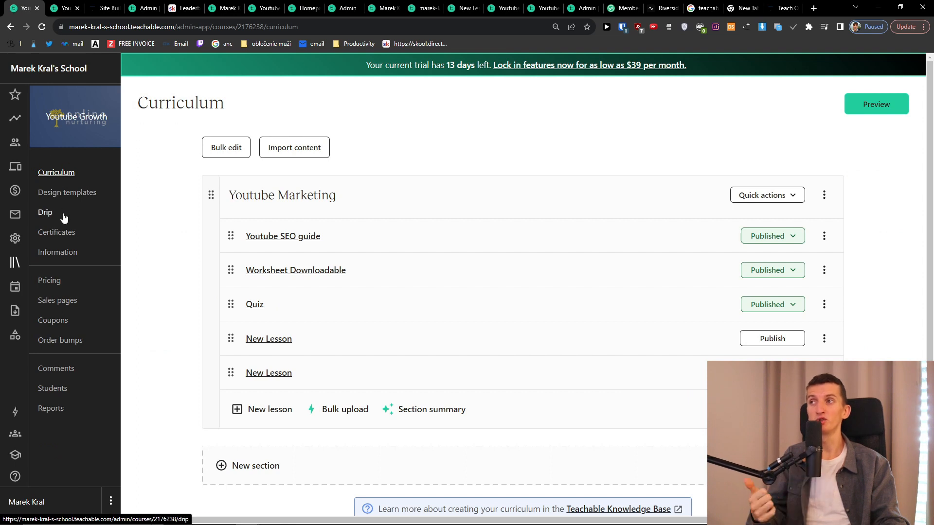
{"action": "left_click", "coordinate": [71, 303]}
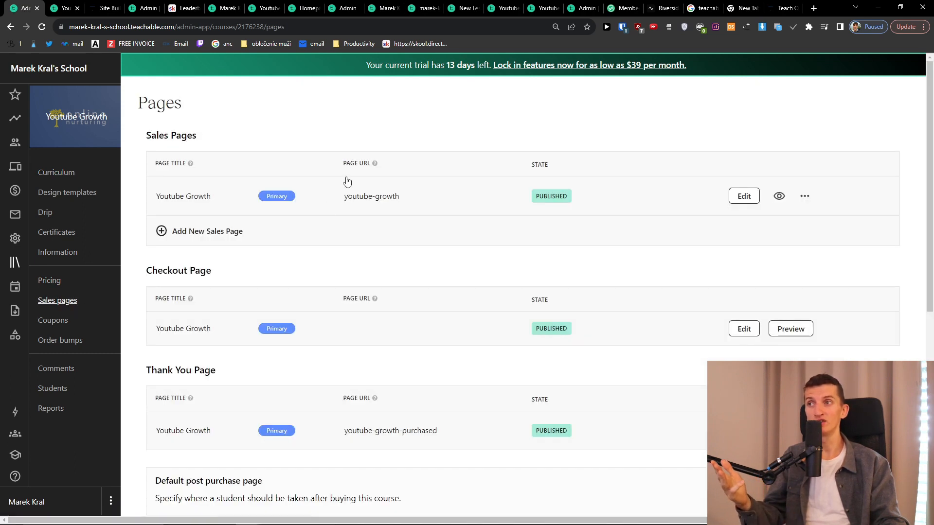
{"action": "scroll", "coordinate": [349, 305], "scroll_direction": "down", "scroll_amount": 3}
{"action": "scroll", "coordinate": [371, 281], "scroll_direction": "up", "scroll_amount": 3}
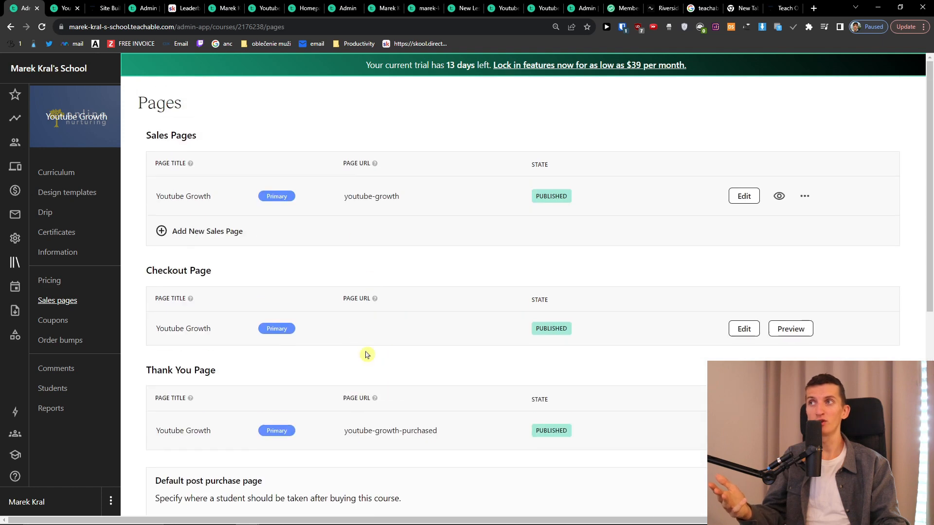
Preview the Youtube Growth course from its curriculum and open the Youtube SEO guide lesson
{"action": "left_click", "coordinate": [60, 177]}
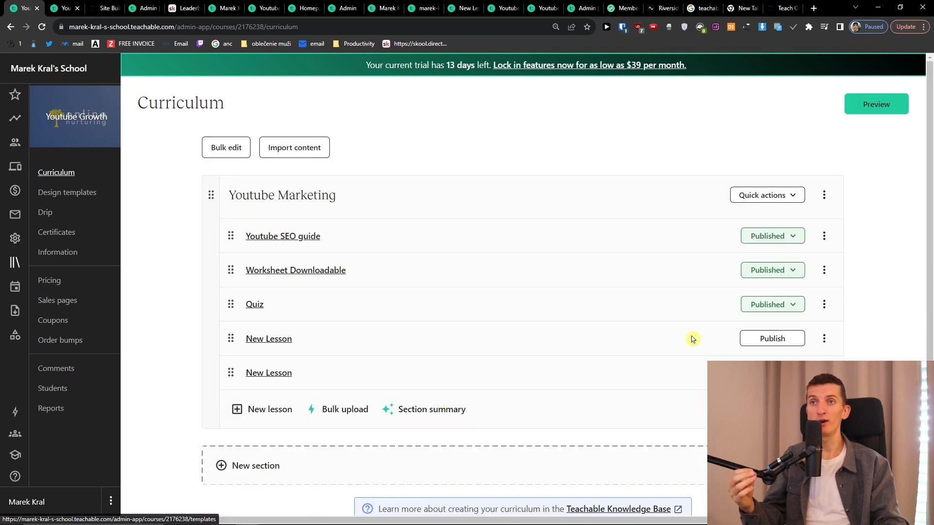
{"action": "left_click", "coordinate": [889, 105]}
{"action": "scroll", "coordinate": [458, 260], "scroll_direction": "down", "scroll_amount": 2}
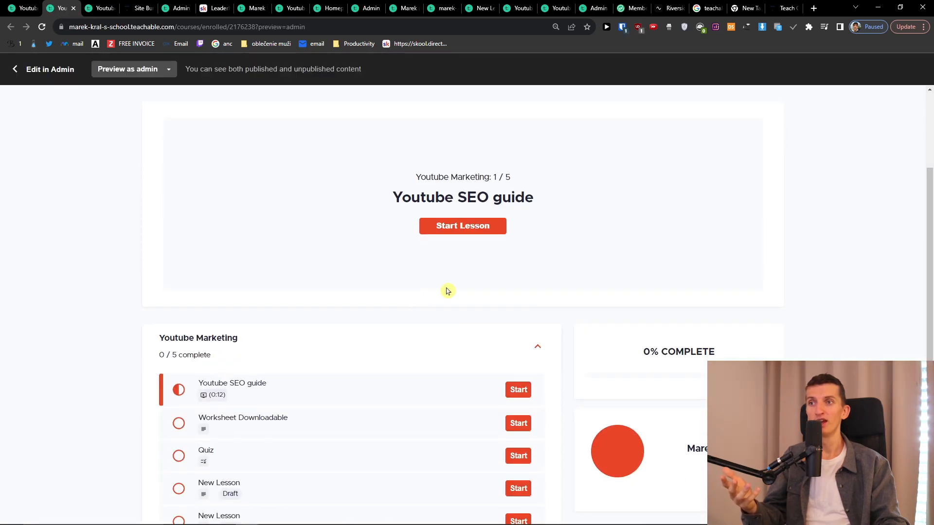
{"action": "left_click", "coordinate": [298, 406]}
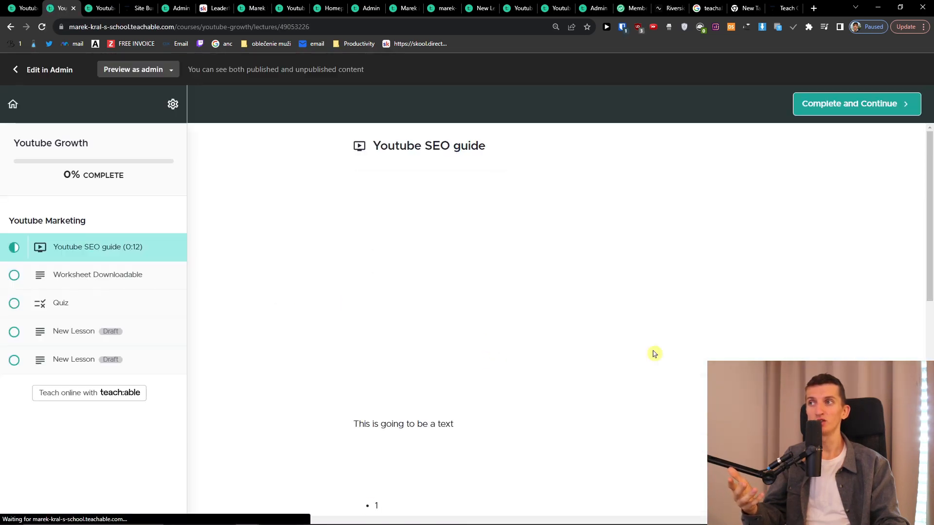
Play the Youtube SEO guide video briefly and examine the lesson's text, download and discussion sections
{"action": "left_click", "coordinate": [579, 279]}
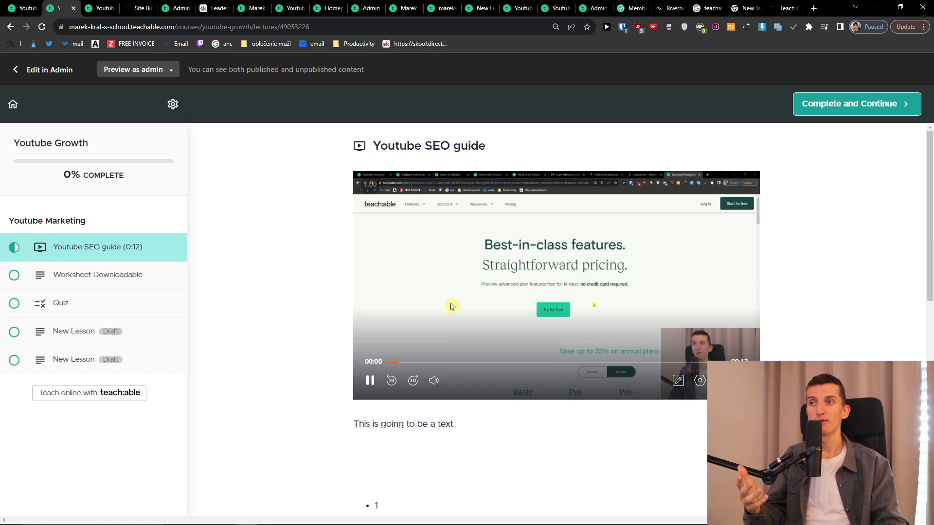
{"action": "scroll", "coordinate": [449, 331], "scroll_direction": "down", "scroll_amount": 3}
{"action": "scroll", "coordinate": [487, 316], "scroll_direction": "up", "scroll_amount": 3}
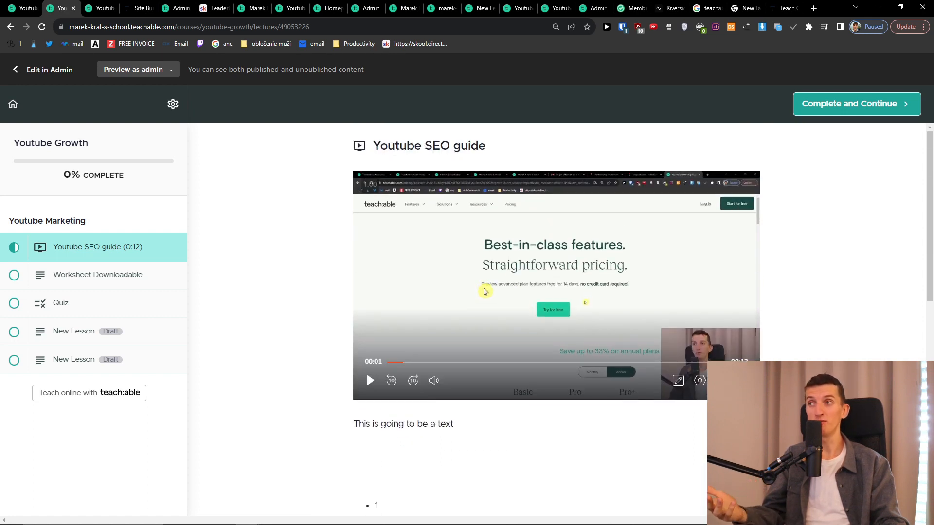
{"action": "scroll", "coordinate": [260, 278], "scroll_direction": "down", "scroll_amount": 1}
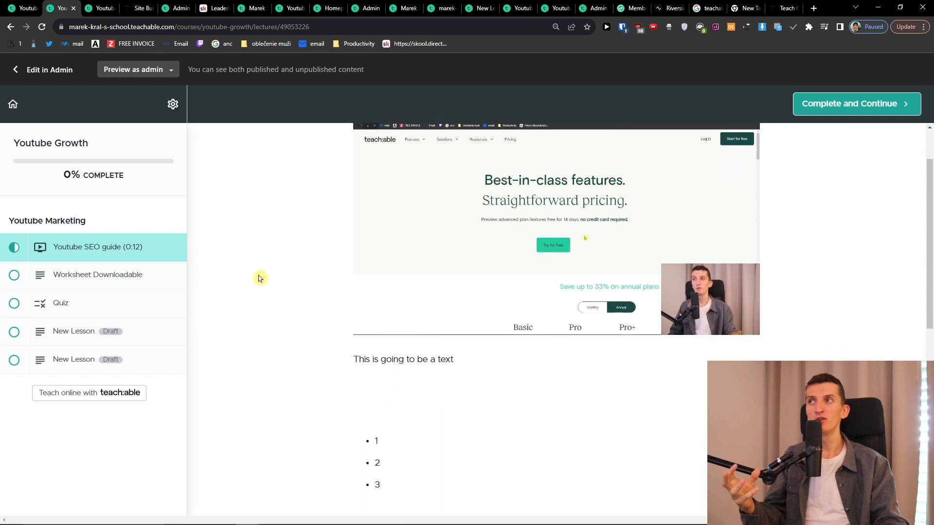
{"action": "scroll", "coordinate": [260, 278], "scroll_direction": "down", "scroll_amount": 1}
{"action": "scroll", "coordinate": [272, 277], "scroll_direction": "down", "scroll_amount": 2}
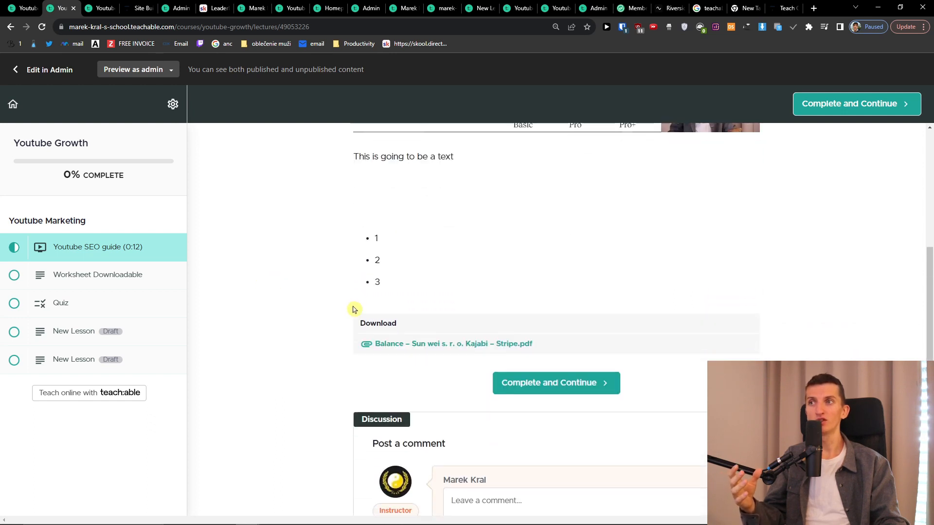
{"action": "scroll", "coordinate": [354, 312], "scroll_direction": "up", "scroll_amount": 3}
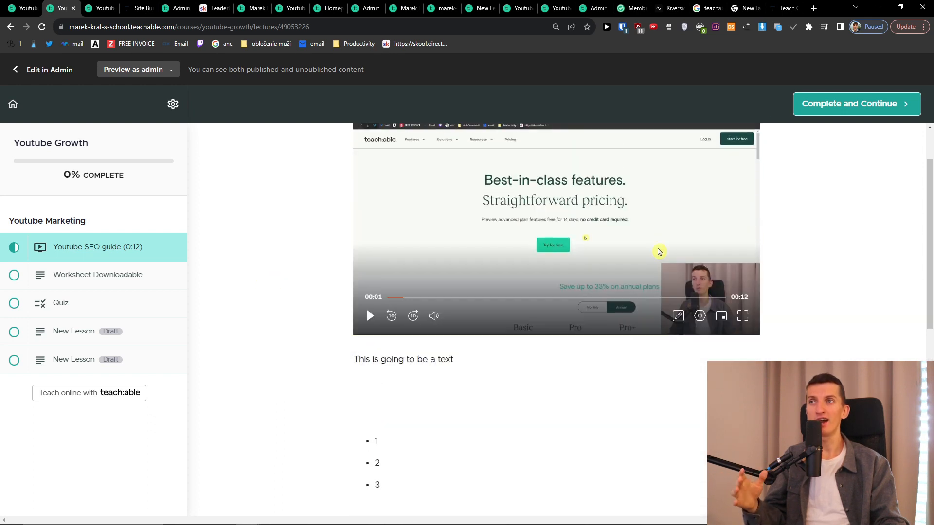
Open the Youtube SEO guide lesson for editing in the course curriculum and show the content types that can be added
{"action": "left_click", "coordinate": [28, 4]}
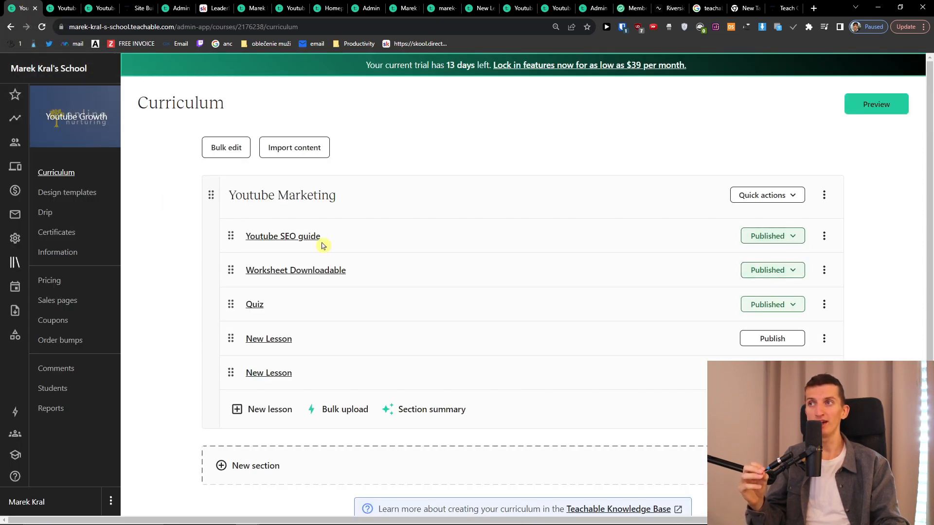
{"action": "left_click", "coordinate": [304, 242]}
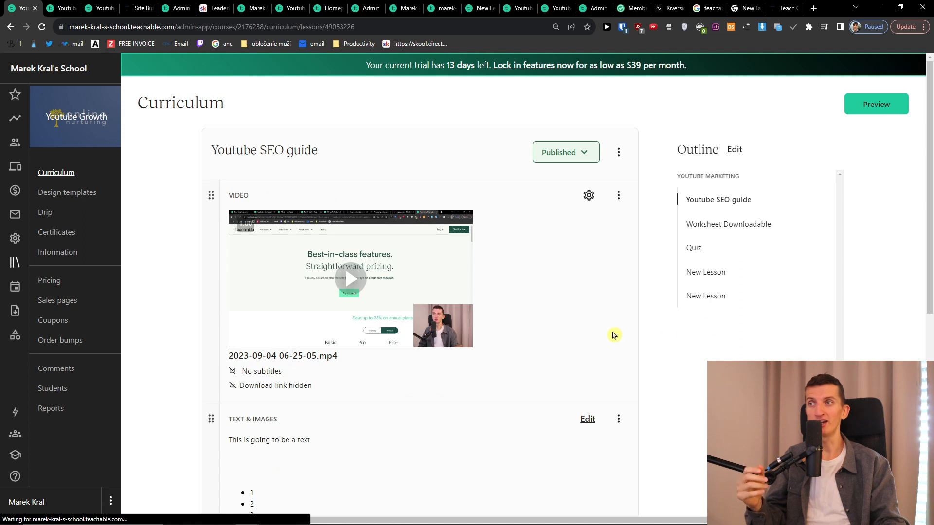
{"action": "scroll", "coordinate": [538, 334], "scroll_direction": "down", "scroll_amount": 1}
{"action": "scroll", "coordinate": [549, 328], "scroll_direction": "up", "scroll_amount": 1}
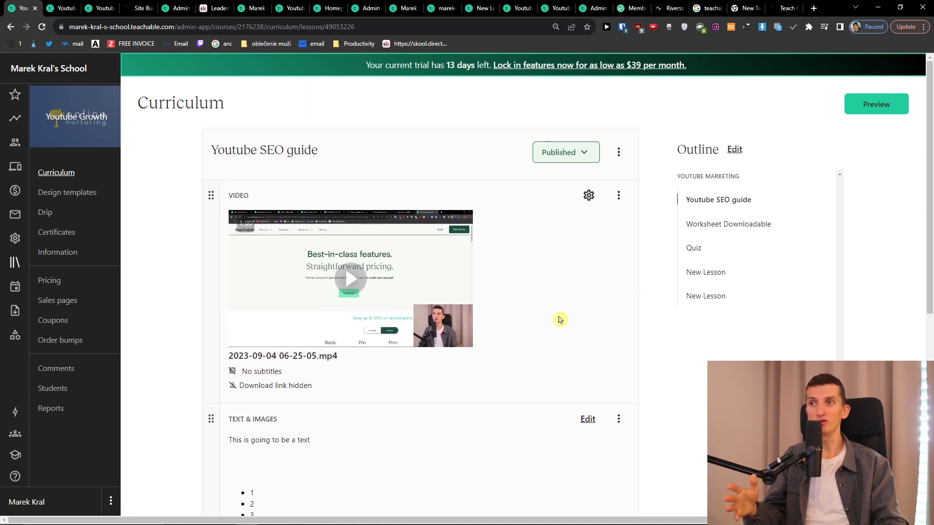
{"action": "scroll", "coordinate": [486, 326], "scroll_direction": "down", "scroll_amount": 2}
{"action": "scroll", "coordinate": [481, 328], "scroll_direction": "down", "scroll_amount": 3}
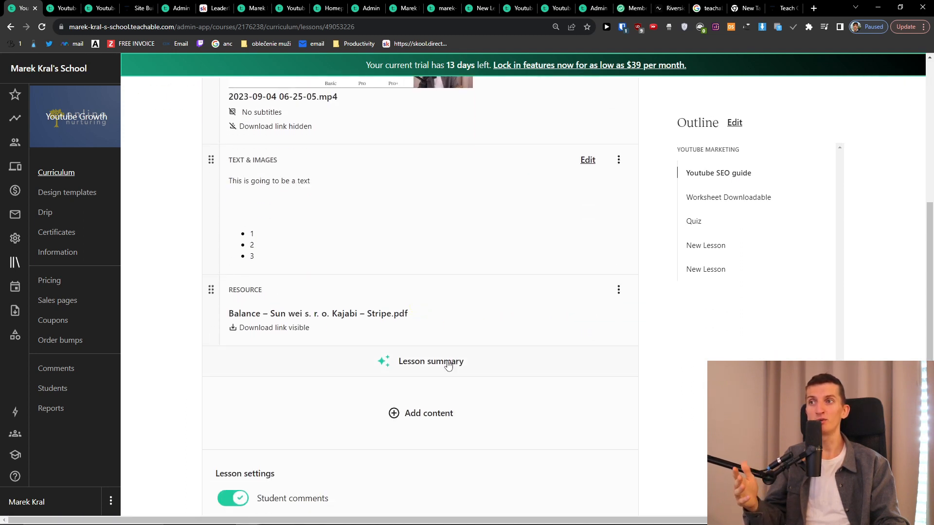
{"action": "left_click", "coordinate": [432, 412]}
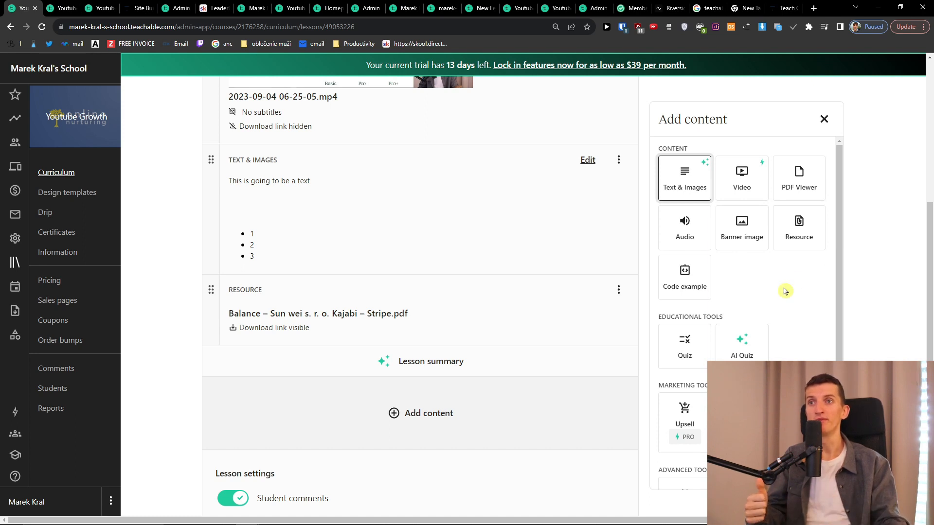
Examine the remaining educational, marketing and advanced content types and the lesson settings of the Youtube SEO guide
{"action": "scroll", "coordinate": [785, 290], "scroll_direction": "down", "scroll_amount": 2}
{"action": "scroll", "coordinate": [785, 291], "scroll_direction": "down", "scroll_amount": 1}
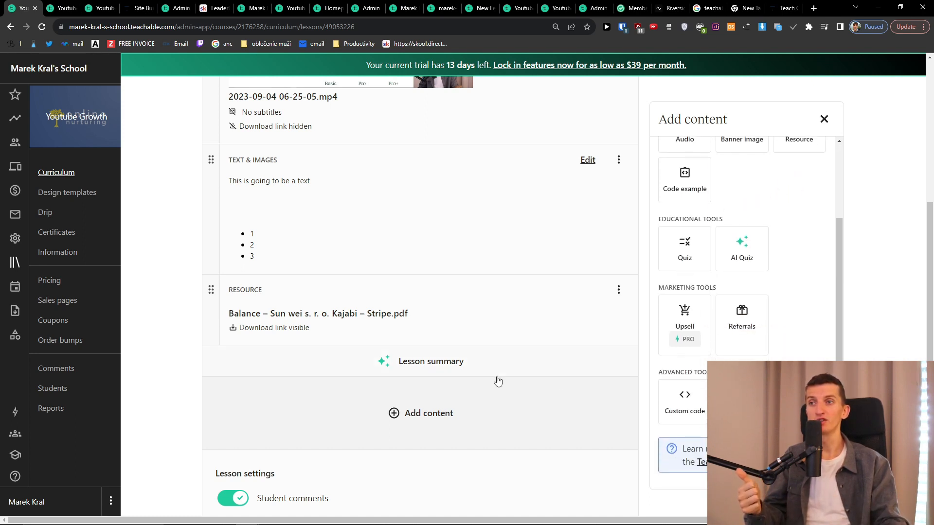
{"action": "scroll", "coordinate": [496, 379], "scroll_direction": "down", "scroll_amount": 2}
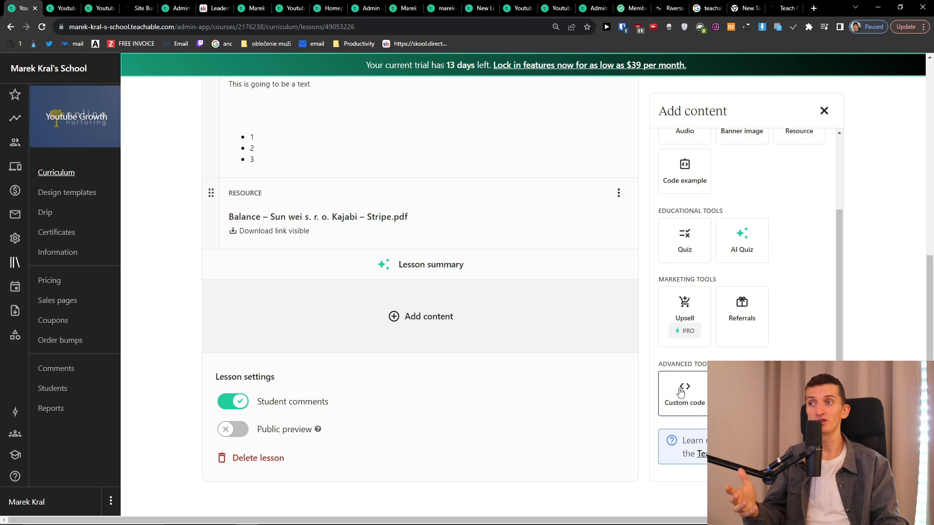
Turn the lesson's student comments off and back on, and check the explanation of the Public preview setting
{"action": "left_click", "coordinate": [238, 404]}
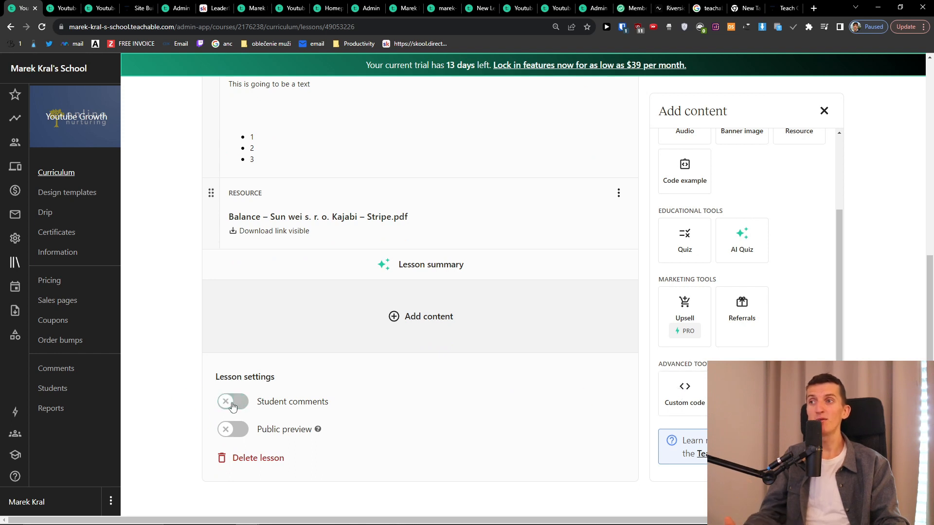
{"action": "left_click", "coordinate": [239, 403]}
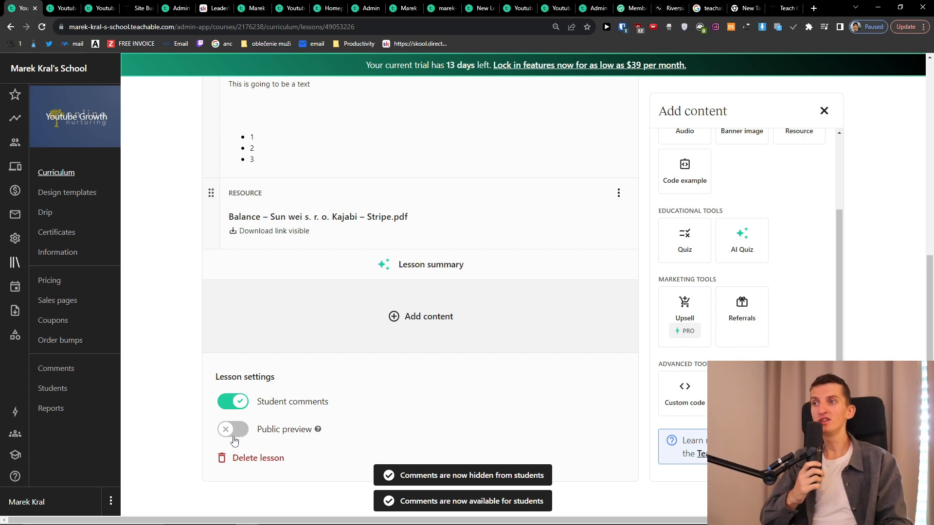
{"action": "mouse_move", "coordinate": [322, 434]}
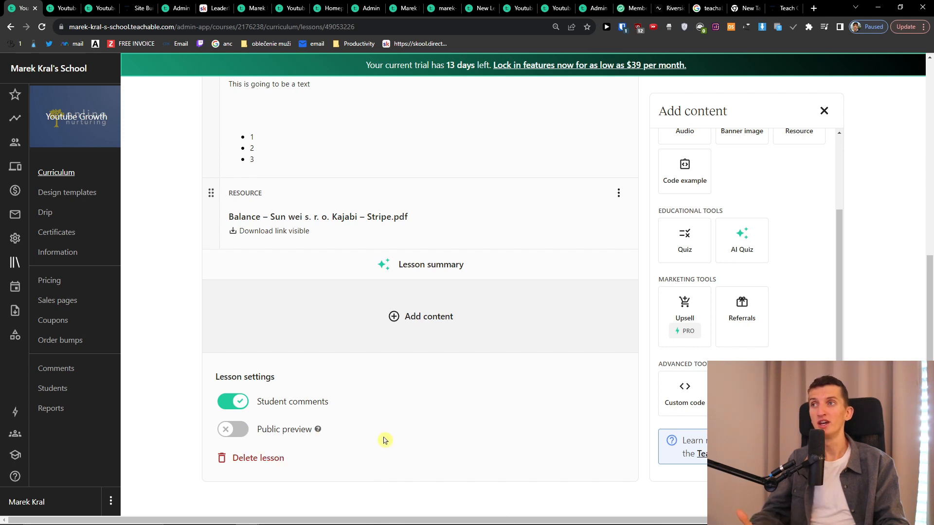
Examine the lesson's video, text, resource and summary blocks along with its settings
{"action": "scroll", "coordinate": [373, 439], "scroll_direction": "up", "scroll_amount": 5}
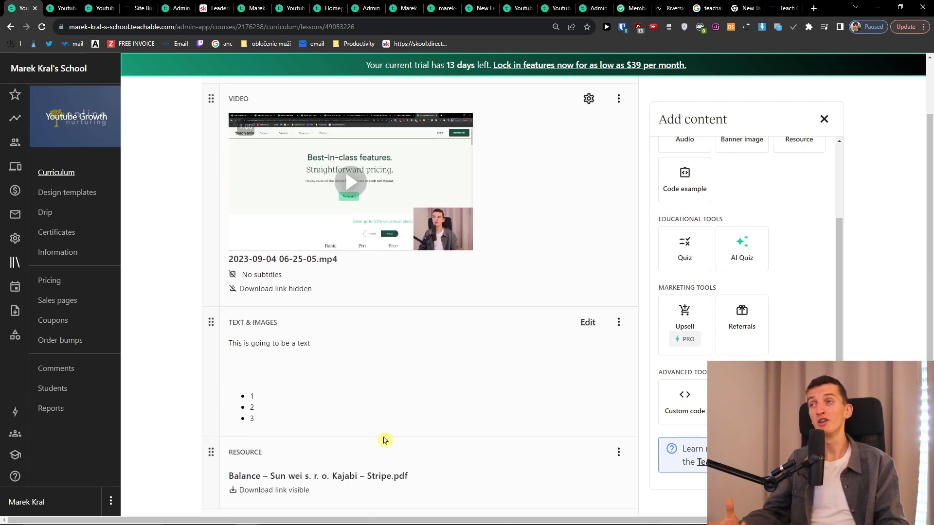
{"action": "scroll", "coordinate": [384, 437], "scroll_direction": "down", "scroll_amount": 5}
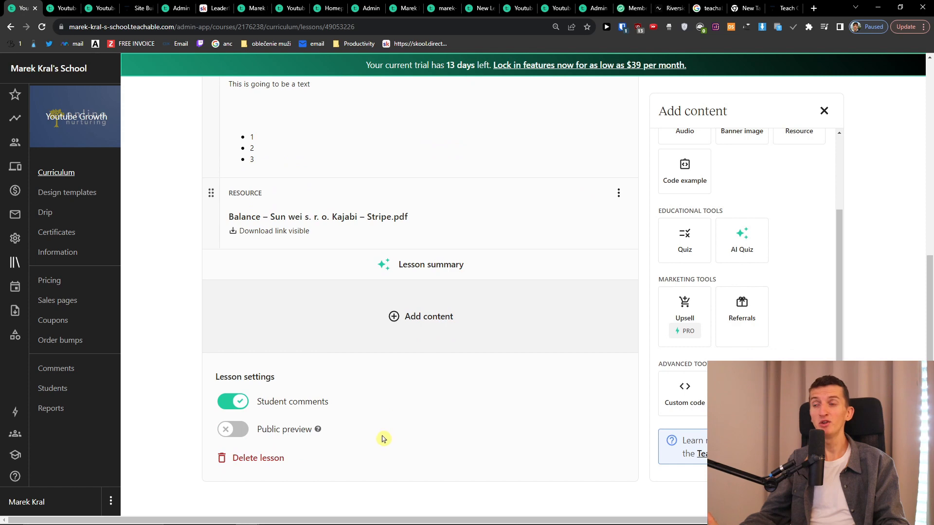
{"action": "scroll", "coordinate": [383, 438], "scroll_direction": "up", "scroll_amount": 6}
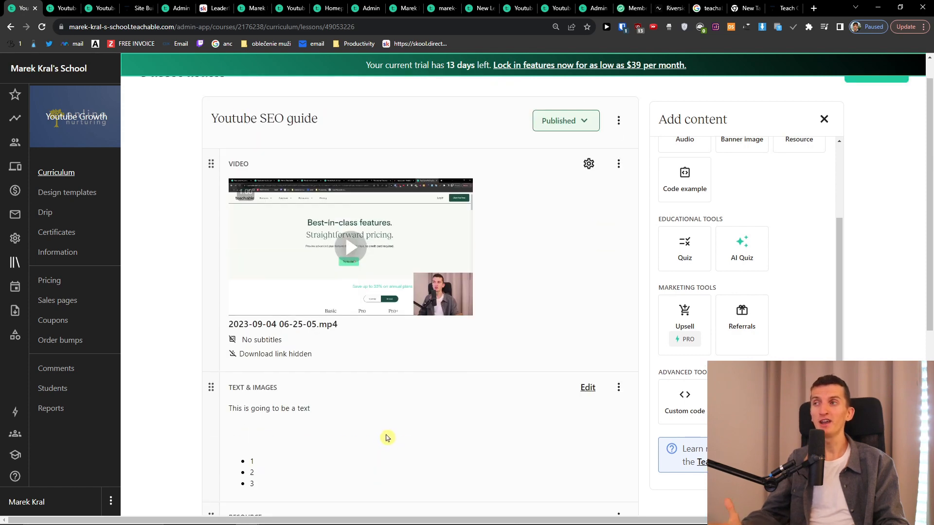
{"action": "scroll", "coordinate": [388, 435], "scroll_direction": "down", "scroll_amount": 5}
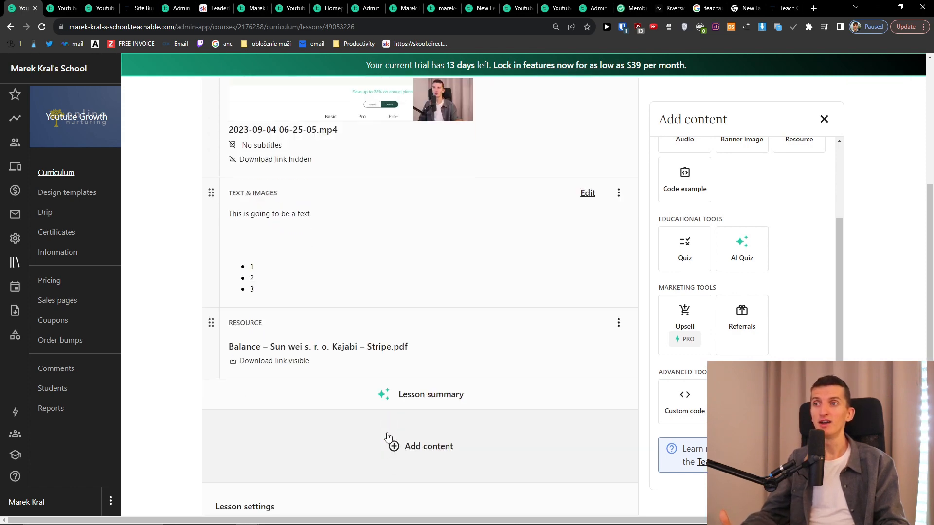
{"action": "scroll", "coordinate": [446, 396], "scroll_direction": "up", "scroll_amount": 1}
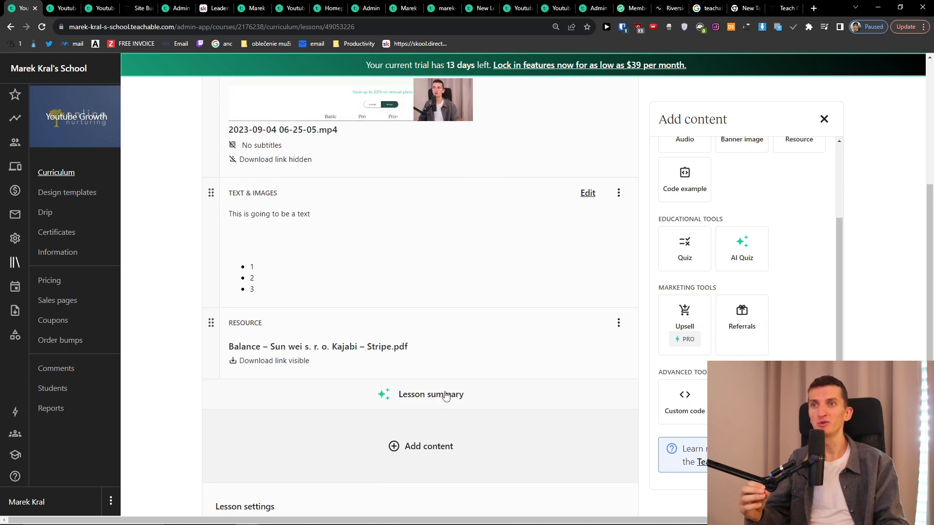
{"action": "scroll", "coordinate": [749, 331], "scroll_direction": "up", "scroll_amount": 5}
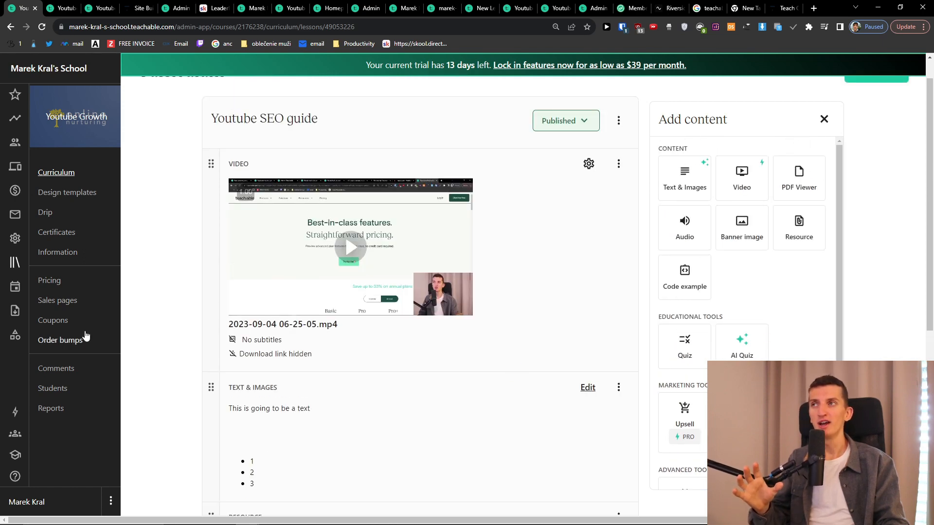
{"action": "scroll", "coordinate": [146, 336], "scroll_direction": "down", "scroll_amount": 5}
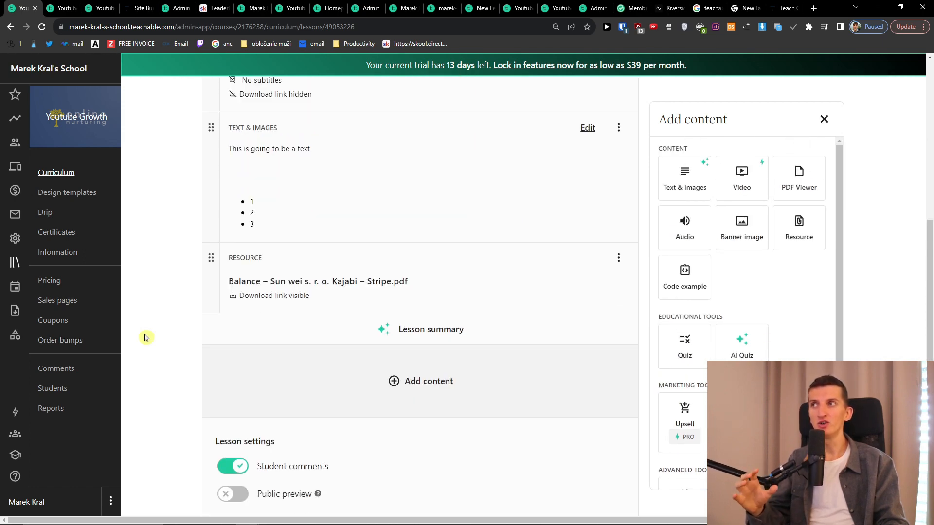
{"action": "scroll", "coordinate": [398, 391], "scroll_direction": "up", "scroll_amount": 3}
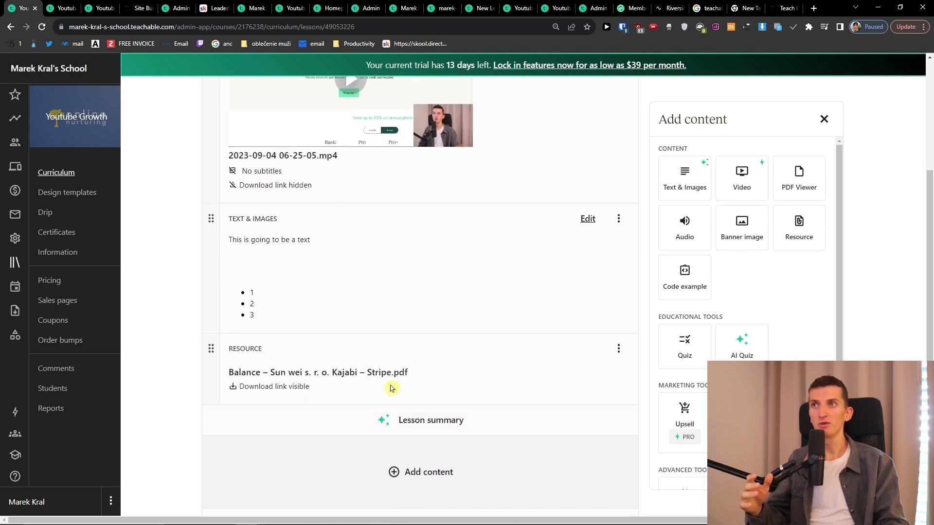
{"action": "scroll", "coordinate": [505, 400], "scroll_direction": "down", "scroll_amount": 1}
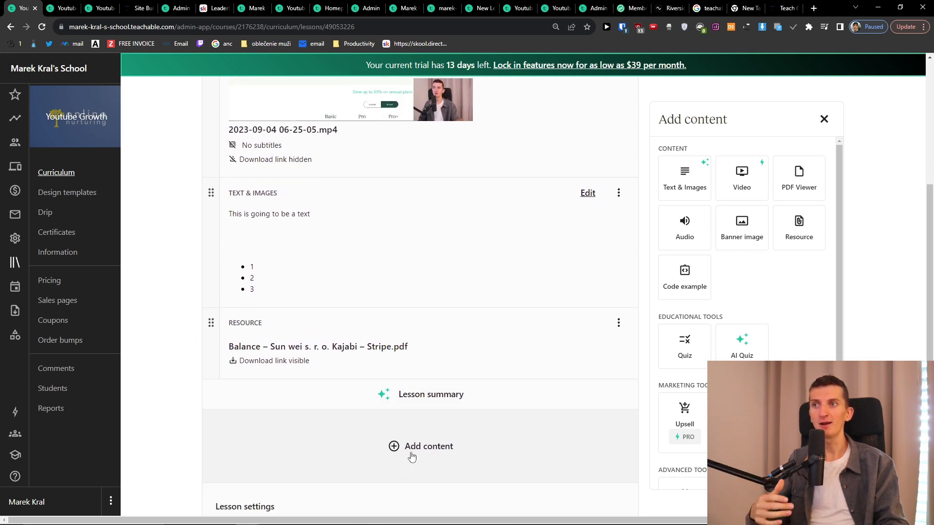
Reopen the lesson's content types, view the audio upload dialog and close it without adding a file
{"action": "left_click", "coordinate": [438, 459]}
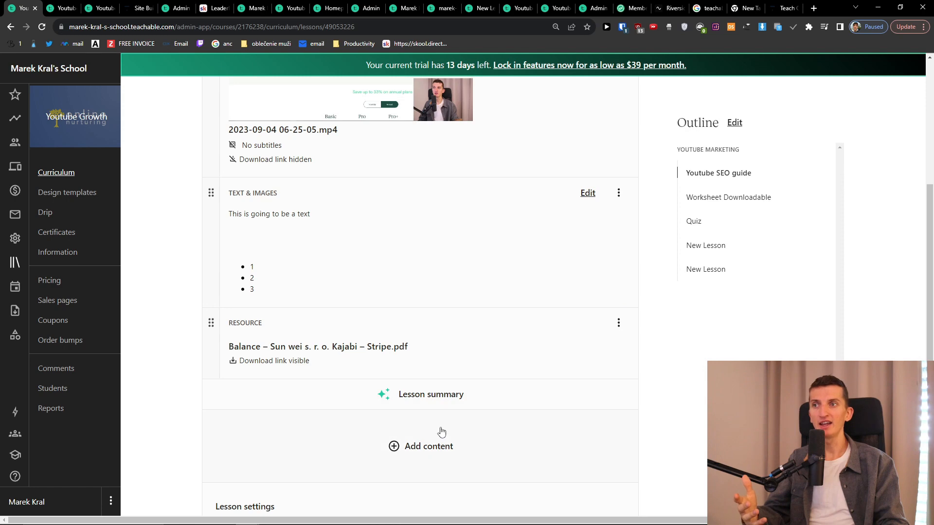
{"action": "left_click", "coordinate": [441, 431]}
{"action": "left_click", "coordinate": [699, 232]}
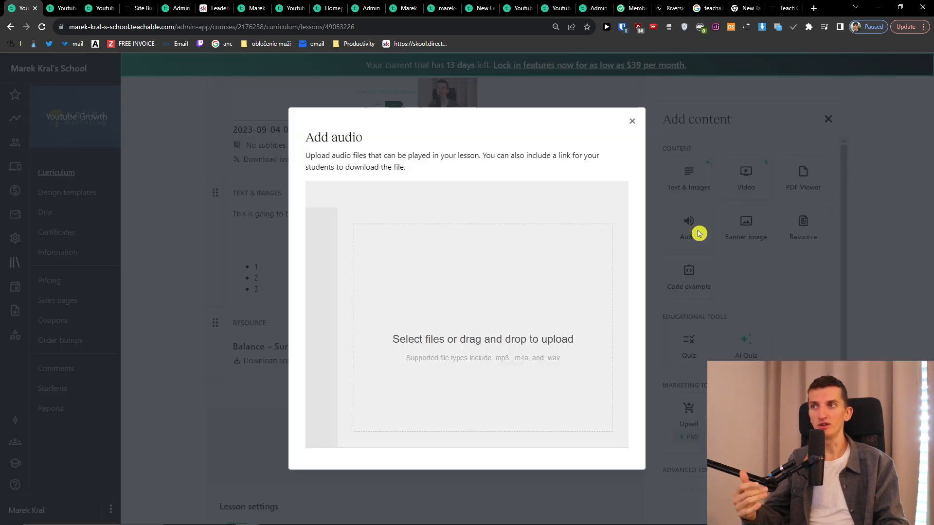
{"action": "left_click", "coordinate": [632, 122]}
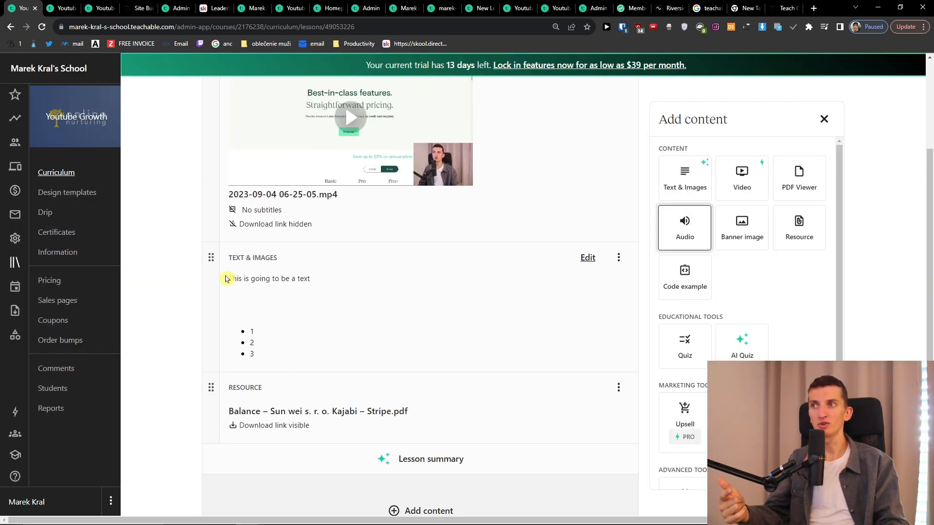
Move the Text & Images block below the Resource block in the lesson
{"action": "left_click_drag", "start_coordinate": [213, 252], "coordinate": [213, 336]}
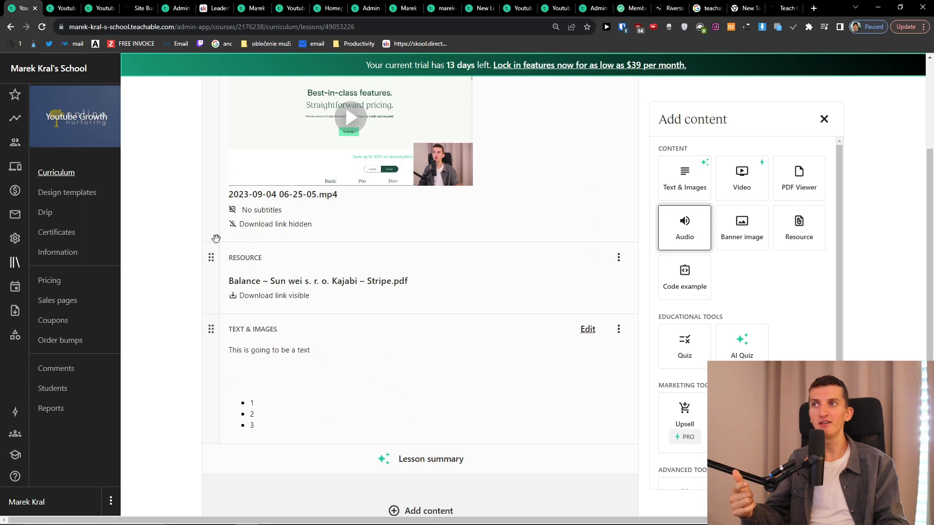
{"action": "scroll", "coordinate": [216, 349], "scroll_direction": "up", "scroll_amount": 3}
{"action": "scroll", "coordinate": [216, 349], "scroll_direction": "down", "scroll_amount": 1}
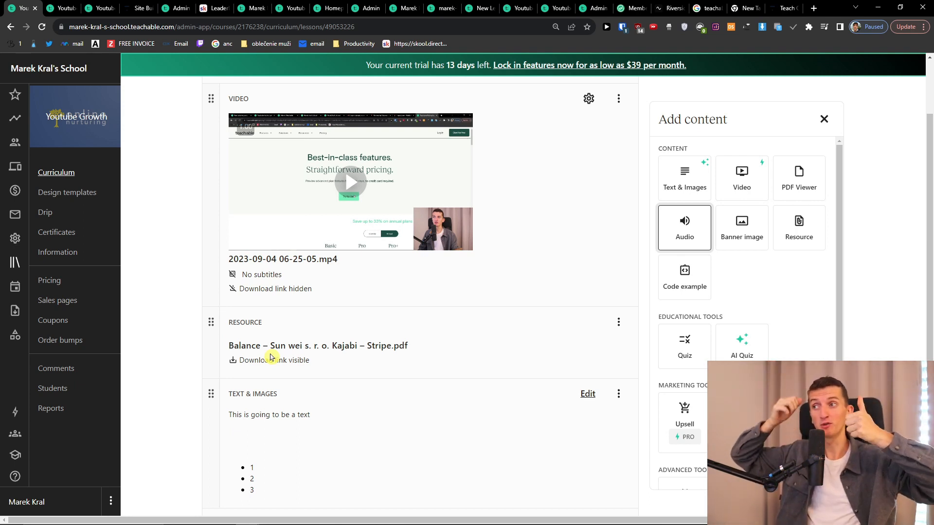
Go to the school's site pages and open the Homepage for editing
{"action": "left_click", "coordinate": [11, 171]}
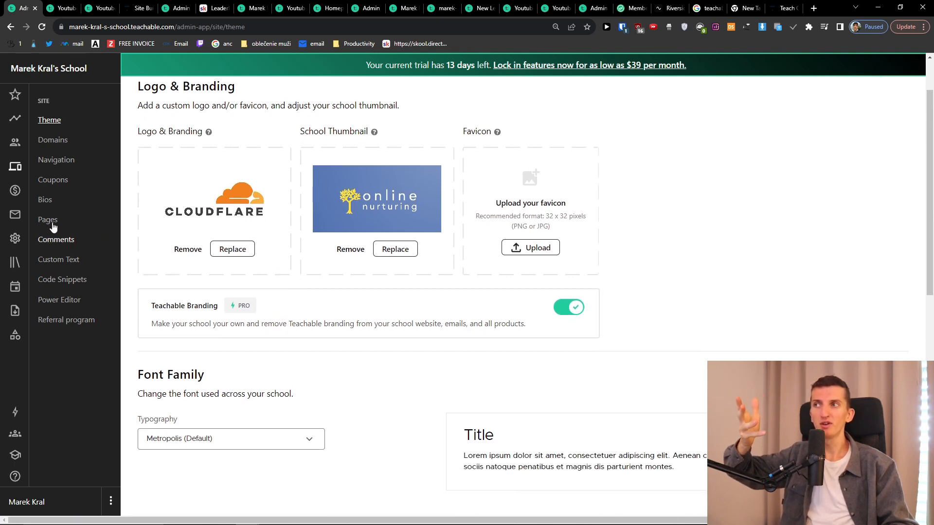
{"action": "left_click", "coordinate": [48, 220]}
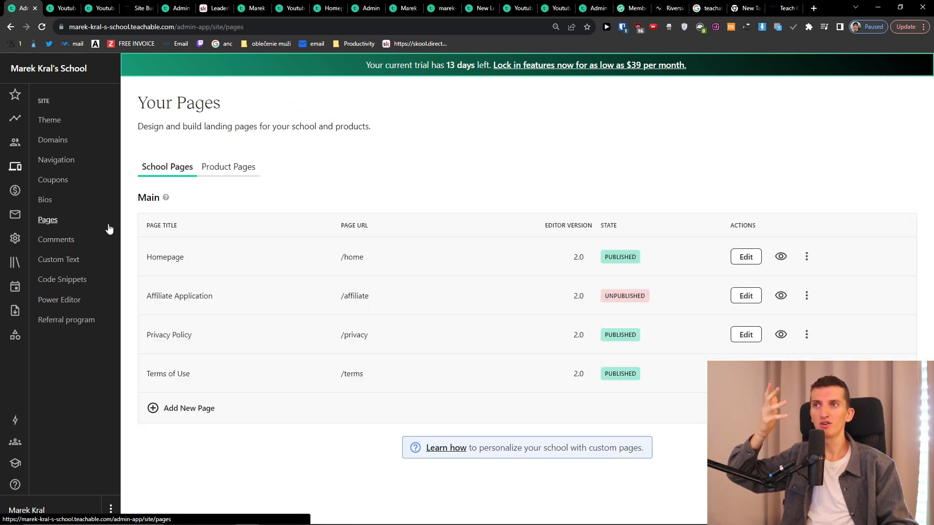
{"action": "left_click", "coordinate": [746, 258]}
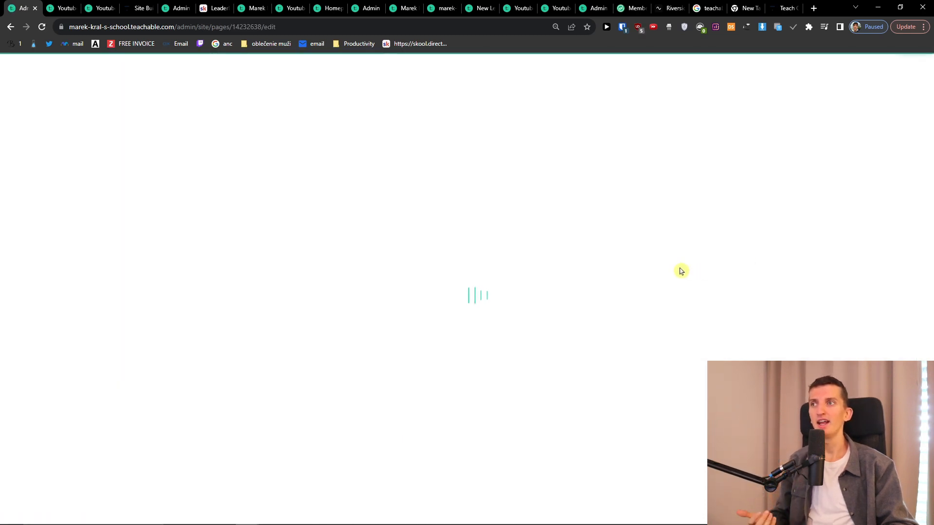
Examine the homepage layout in the page editor, including the banner, school description and image with text blocks
{"action": "scroll", "coordinate": [418, 272], "scroll_direction": "down", "scroll_amount": 4}
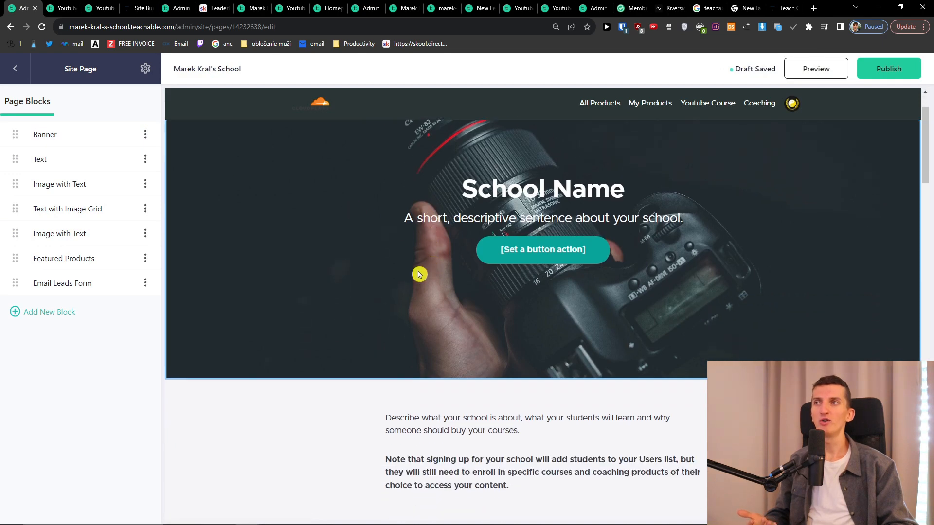
{"action": "scroll", "coordinate": [551, 361], "scroll_direction": "up", "scroll_amount": 1}
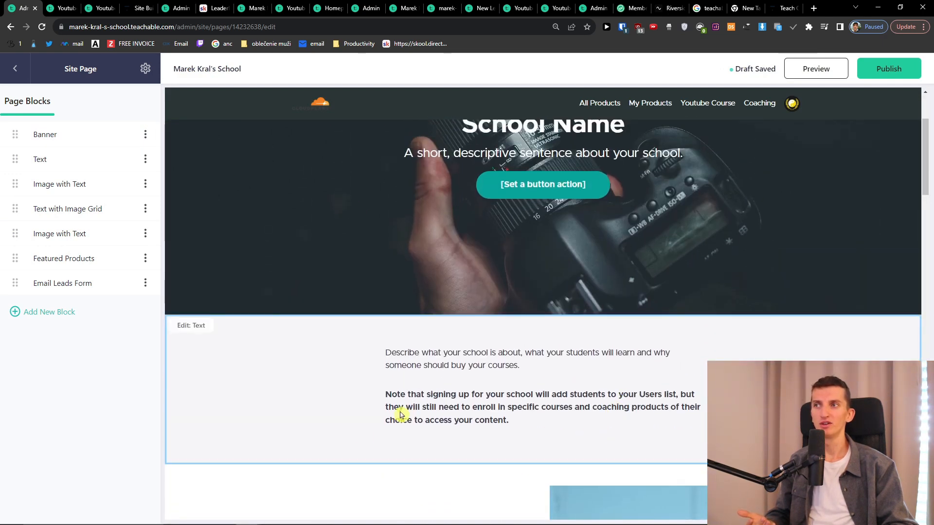
{"action": "scroll", "coordinate": [361, 439], "scroll_direction": "down", "scroll_amount": 1}
{"action": "scroll", "coordinate": [413, 399], "scroll_direction": "up", "scroll_amount": 1}
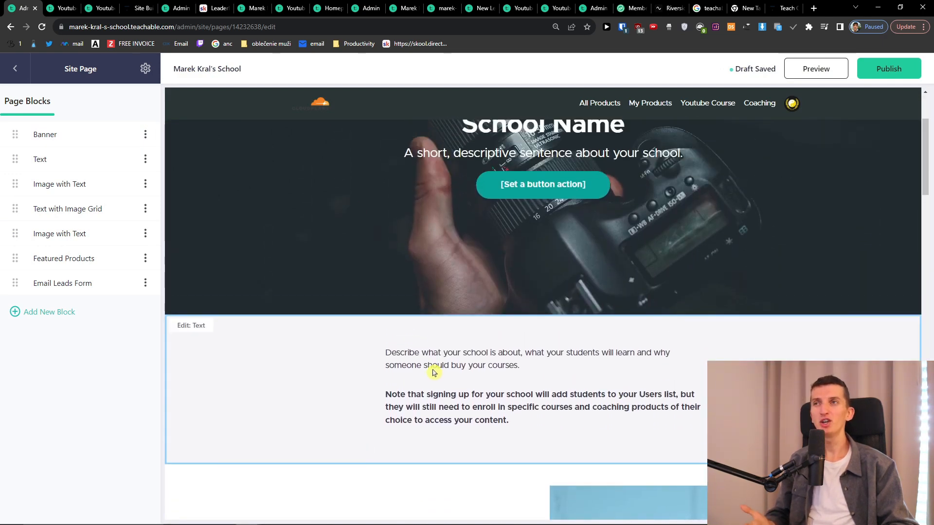
{"action": "scroll", "coordinate": [434, 372], "scroll_direction": "up", "scroll_amount": 1}
{"action": "scroll", "coordinate": [435, 372], "scroll_direction": "down", "scroll_amount": 2}
{"action": "scroll", "coordinate": [435, 372], "scroll_direction": "down", "scroll_amount": 2}
{"action": "scroll", "coordinate": [482, 365], "scroll_direction": "down", "scroll_amount": 2}
{"action": "scroll", "coordinate": [470, 367], "scroll_direction": "up", "scroll_amount": 4}
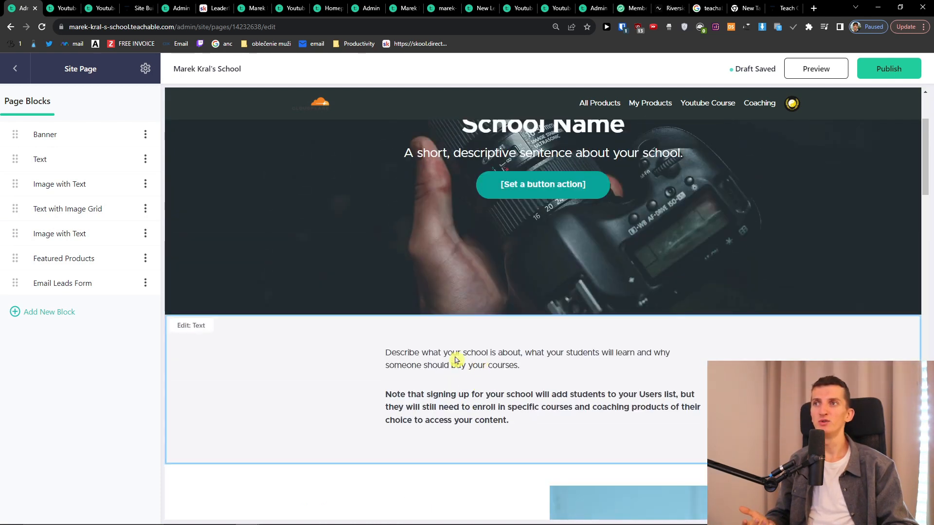
{"action": "scroll", "coordinate": [455, 438], "scroll_direction": "down", "scroll_amount": 3}
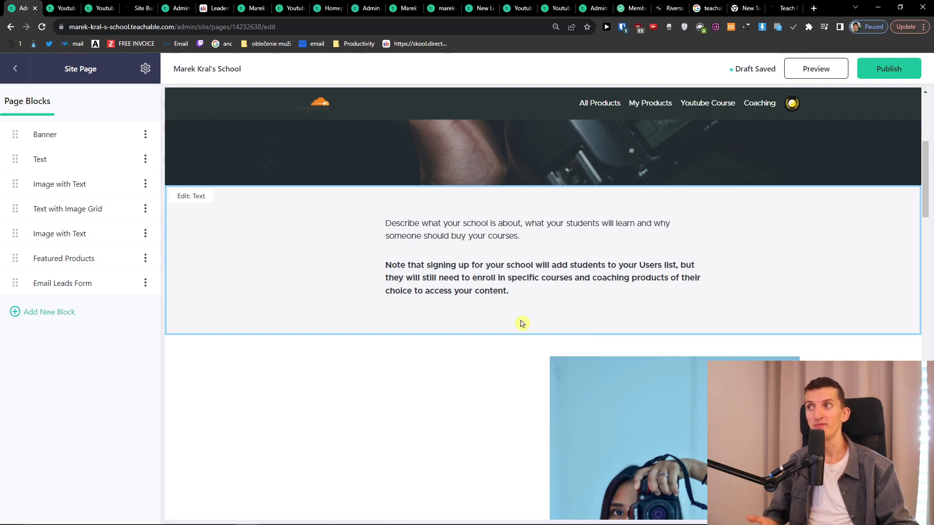
Show the basic and layout blocks that can be added to the homepage, enlarging the page to 150%
{"action": "left_click", "coordinate": [53, 313]}
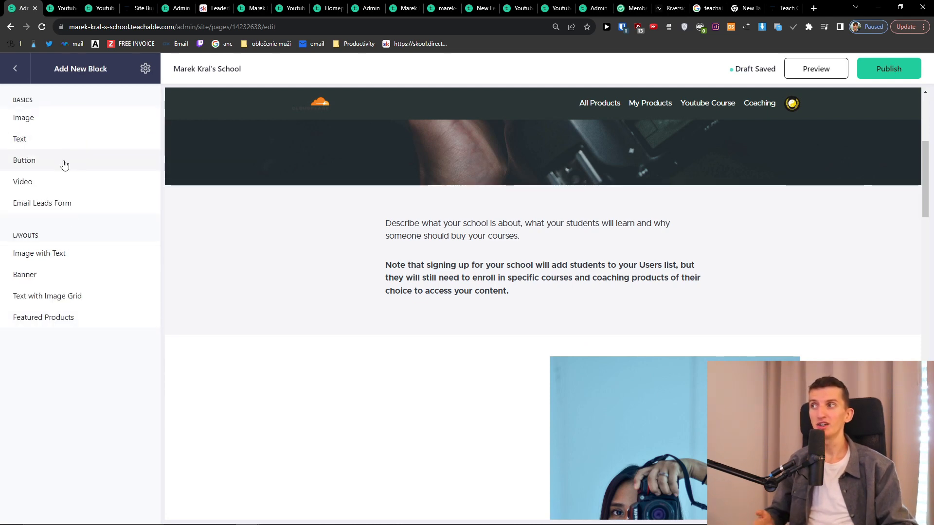
{"action": "scroll", "coordinate": [92, 263], "scroll_direction": "up", "scroll_amount": 3, "text": "ctrl"}
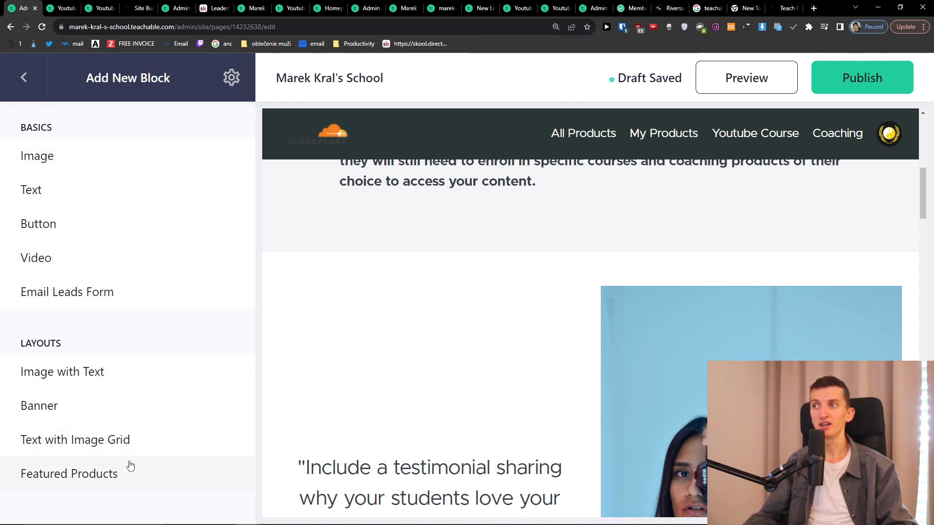
{"action": "key", "text": "ctrl+minus"}
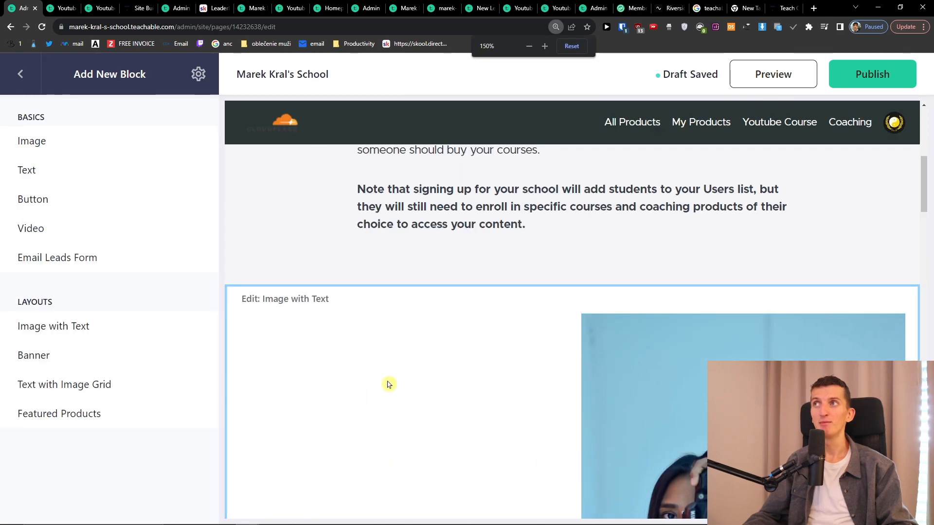
Switch to the Thinkific Site Builder, review its available section types for comparison, and return to the Teachable page editor
{"action": "left_click", "coordinate": [153, 4]}
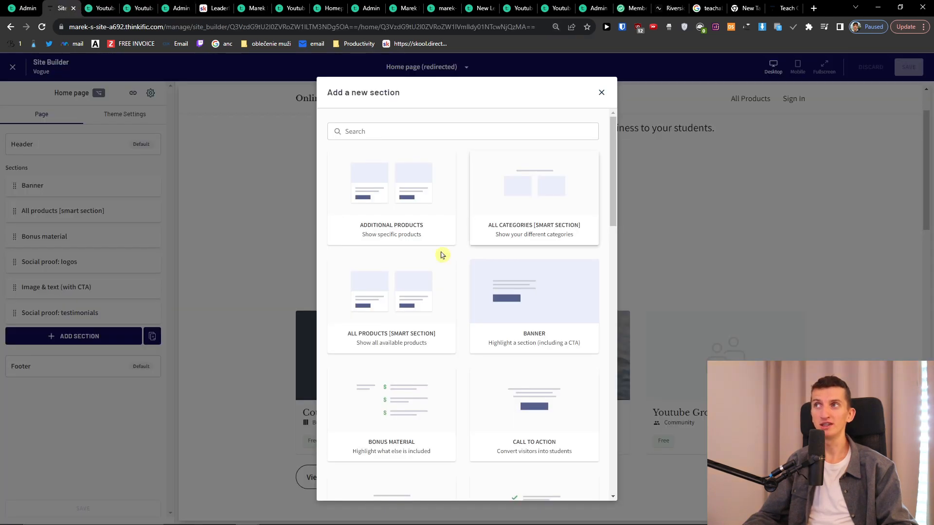
{"action": "scroll", "coordinate": [471, 277], "scroll_direction": "down", "scroll_amount": 6}
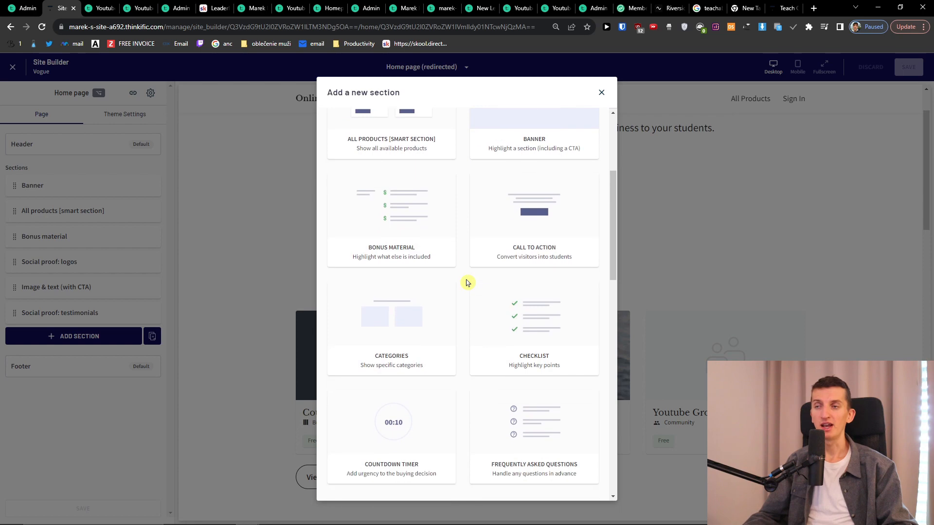
{"action": "scroll", "coordinate": [467, 283], "scroll_direction": "down", "scroll_amount": 8}
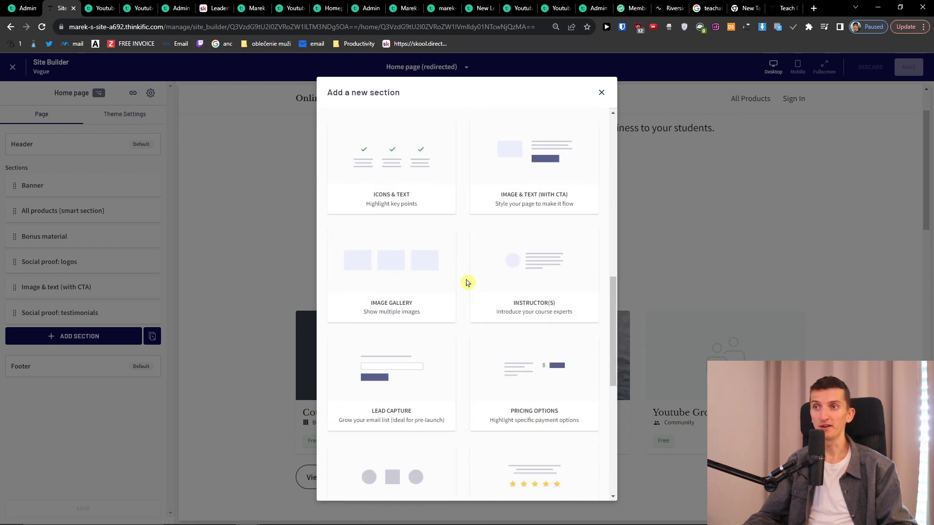
{"action": "scroll", "coordinate": [467, 283], "scroll_direction": "down", "scroll_amount": 5}
{"action": "scroll", "coordinate": [467, 284], "scroll_direction": "up", "scroll_amount": 15}
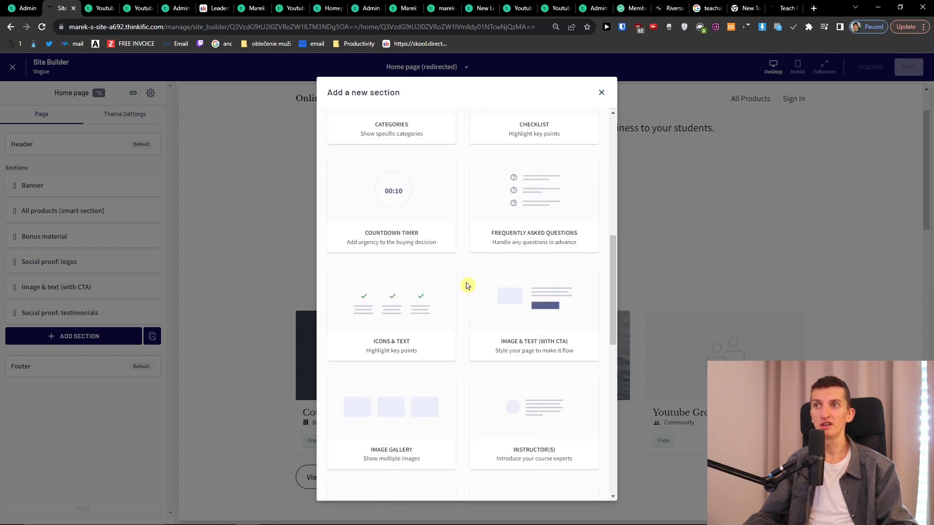
{"action": "scroll", "coordinate": [466, 287], "scroll_direction": "up", "scroll_amount": 3}
{"action": "left_click", "coordinate": [19, 7]}
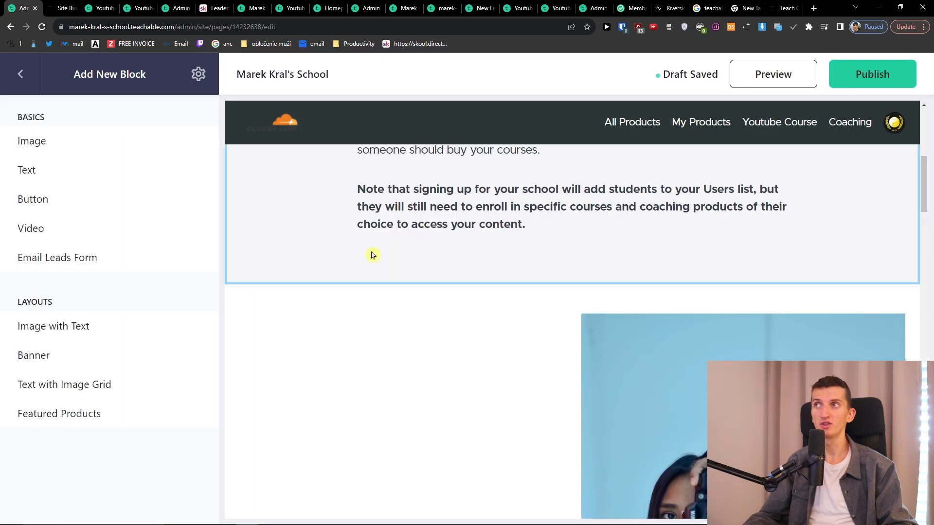
Reduce the page zoom to 110%, preview the homepage as a logged-out visitor and look through it to the featured products
{"action": "key", "text": "ctrl+minus"}
{"action": "scroll", "coordinate": [411, 321], "scroll_direction": "up", "scroll_amount": 6}
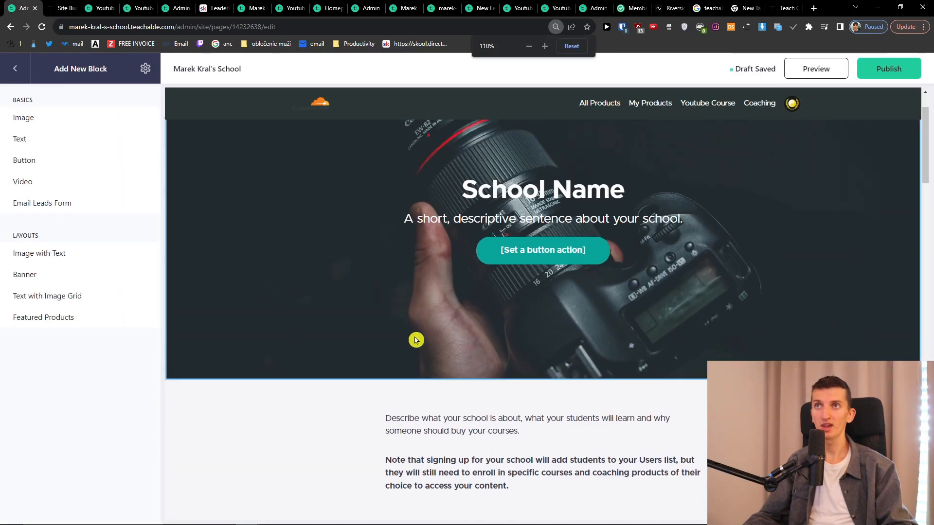
{"action": "left_click", "coordinate": [844, 68]}
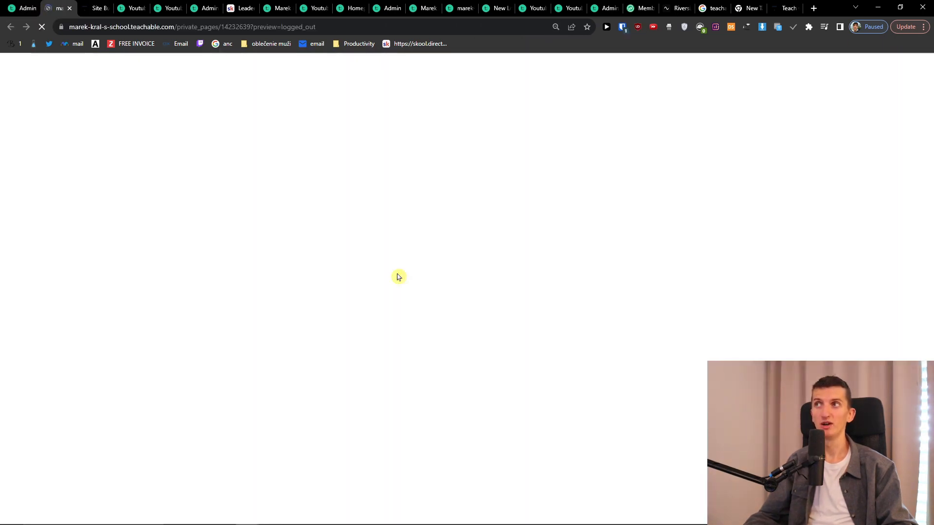
{"action": "scroll", "coordinate": [353, 307], "scroll_direction": "down", "scroll_amount": 20}
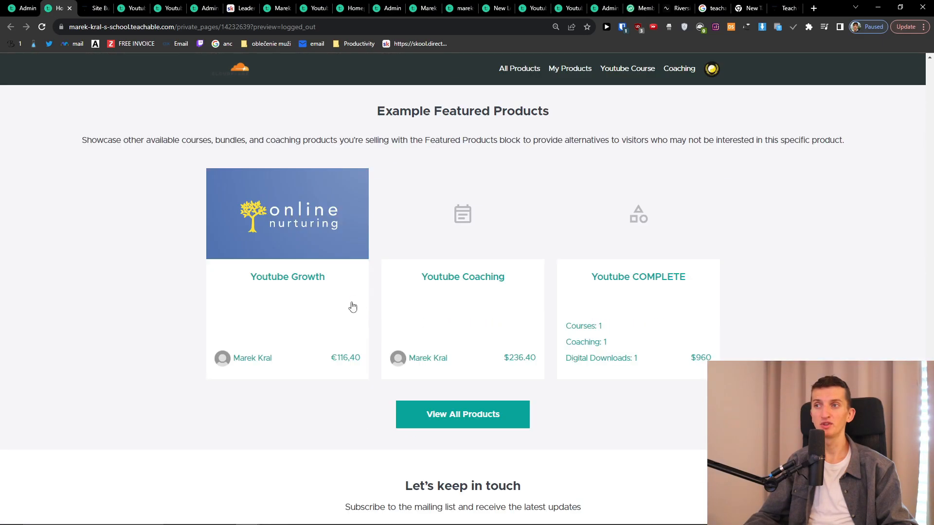
Open the Youtube Growth product from the featured products and examine its sales page blocks and curriculum
{"action": "left_click", "coordinate": [285, 312]}
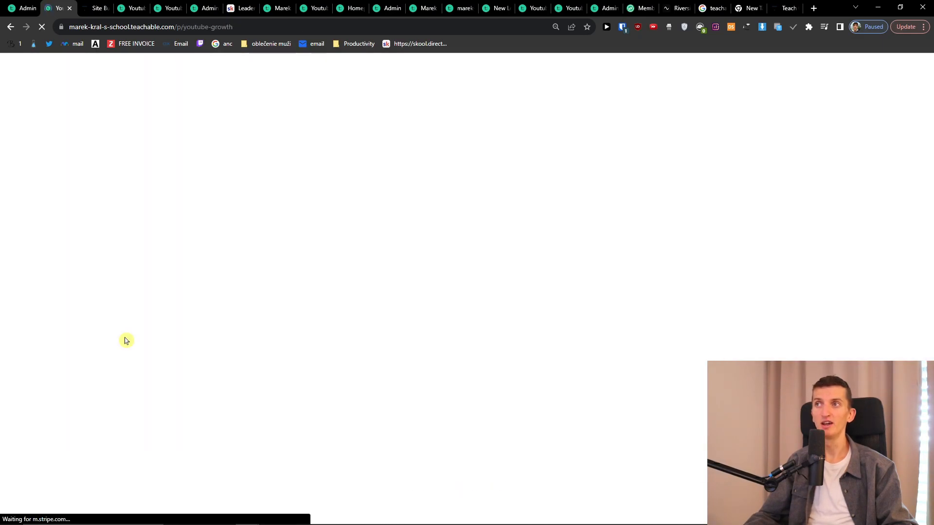
{"action": "scroll", "coordinate": [209, 330], "scroll_direction": "down", "scroll_amount": 15}
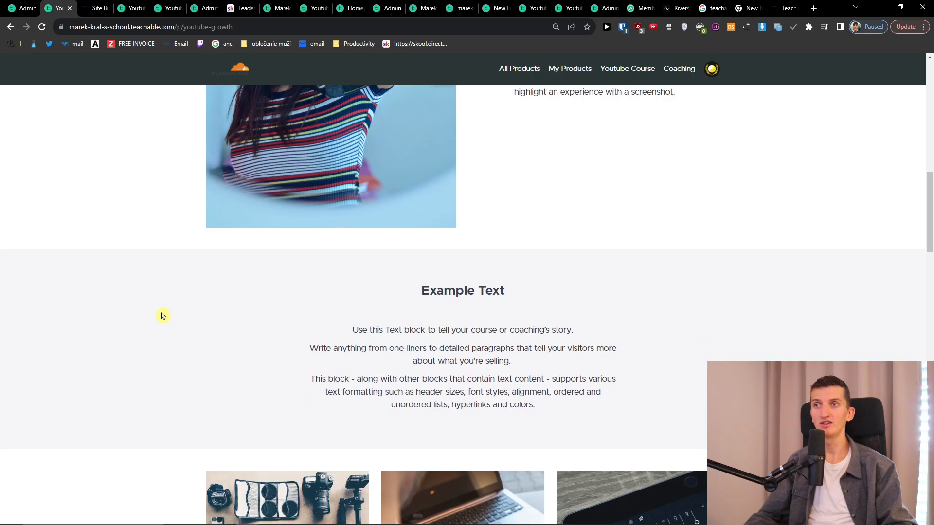
{"action": "scroll", "coordinate": [163, 316], "scroll_direction": "down", "scroll_amount": 20}
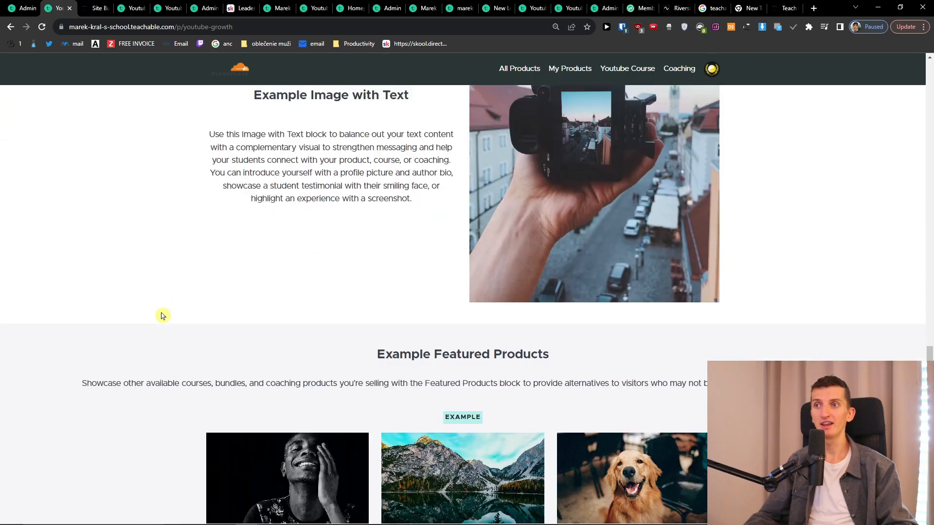
{"action": "scroll", "coordinate": [163, 316], "scroll_direction": "up", "scroll_amount": 10}
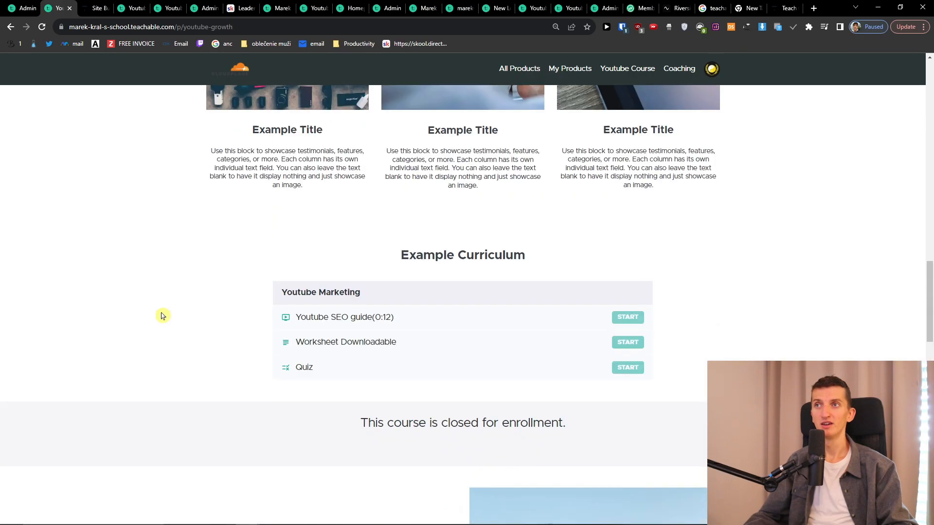
Return to the admin, leave the page editor and open the Youtube Growth course from the course list
{"action": "left_click", "coordinate": [24, 8]}
{"action": "left_click", "coordinate": [14, 80]}
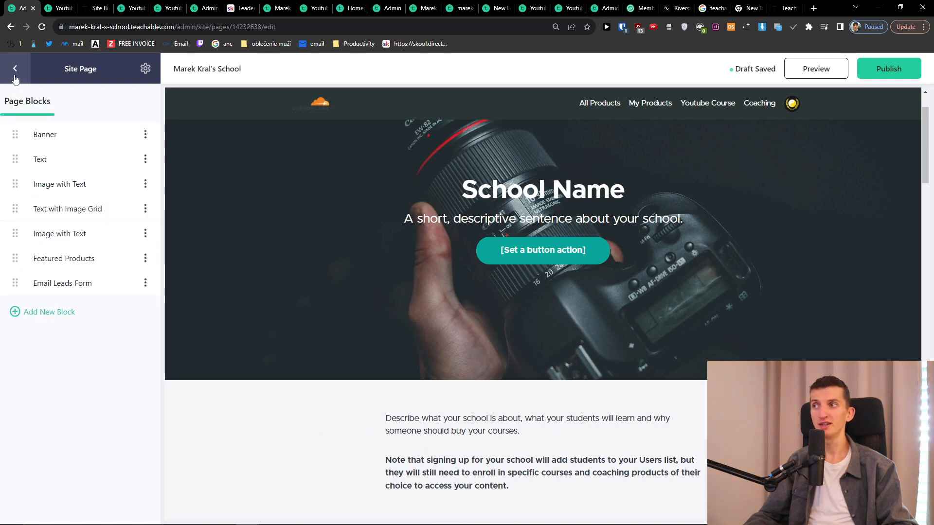
{"action": "left_click", "coordinate": [15, 77]}
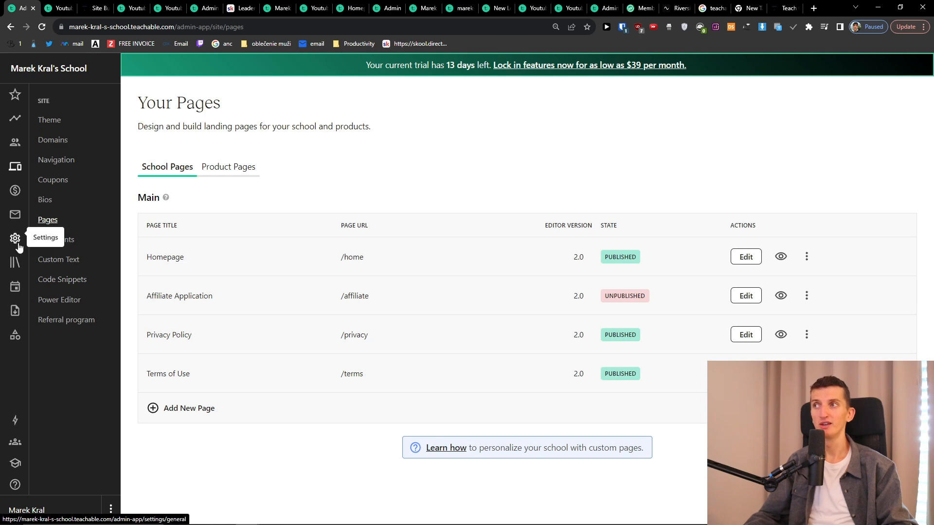
{"action": "left_click", "coordinate": [15, 263]}
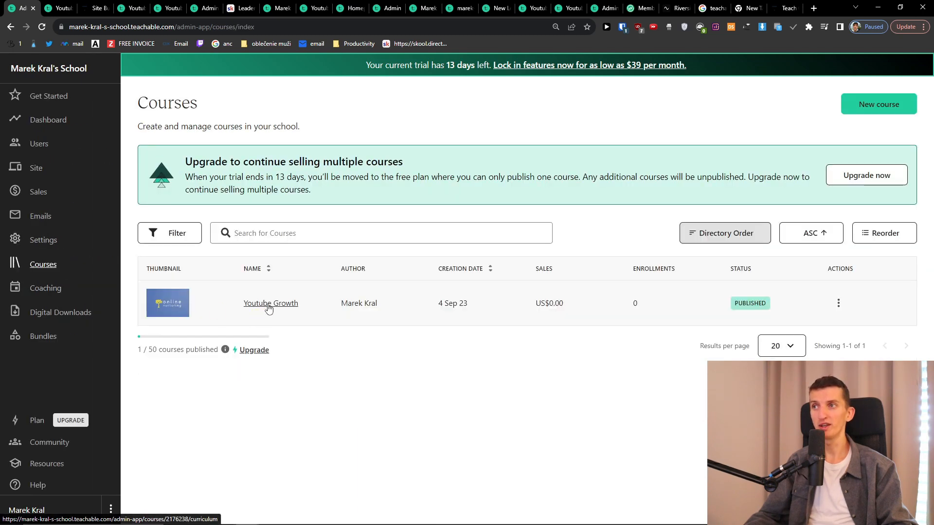
{"action": "left_click", "coordinate": [267, 307]}
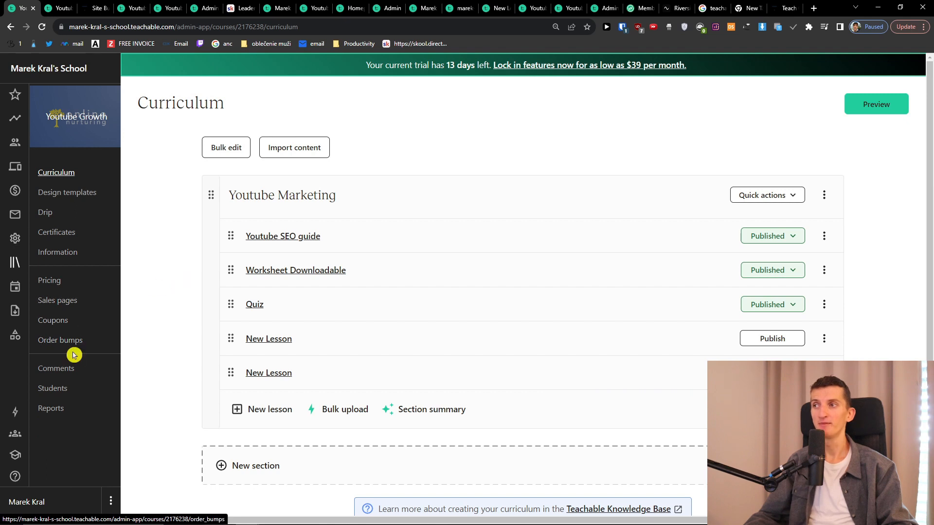
Preview the course's Youtube worksheet order bump and examine the checkout page's billing fields and bonus offer
{"action": "left_click", "coordinate": [73, 354]}
{"action": "left_click", "coordinate": [878, 173]}
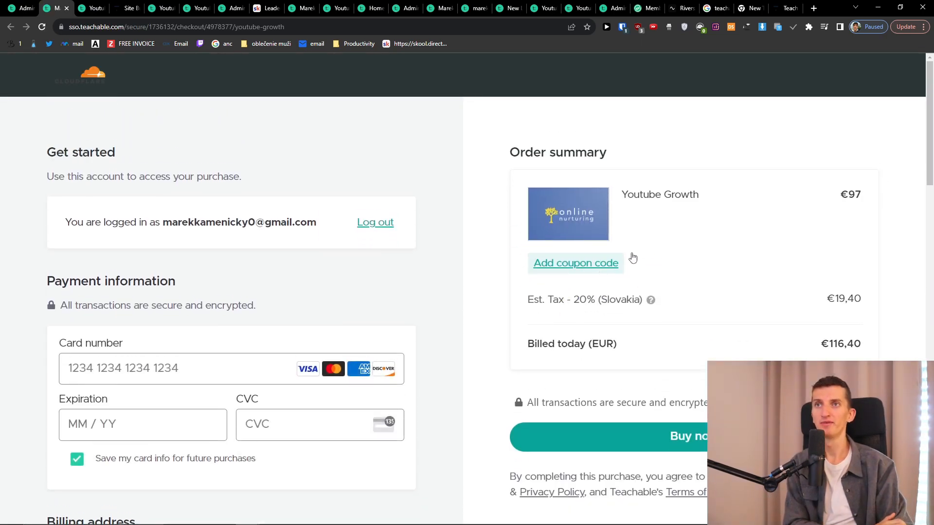
{"action": "scroll", "coordinate": [280, 365], "scroll_direction": "down", "scroll_amount": 9}
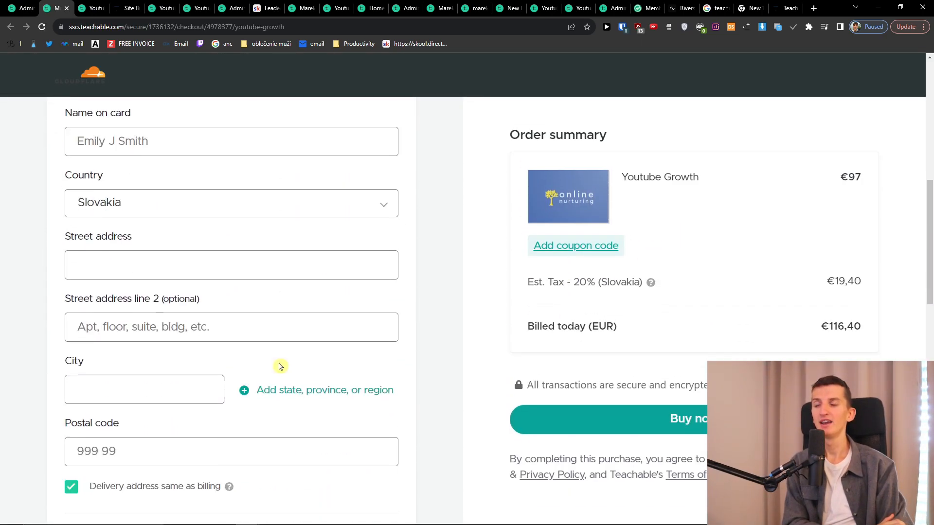
{"action": "scroll", "coordinate": [279, 366], "scroll_direction": "down", "scroll_amount": 7}
{"action": "left_click_drag", "start_coordinate": [31, 276], "coordinate": [159, 272]}
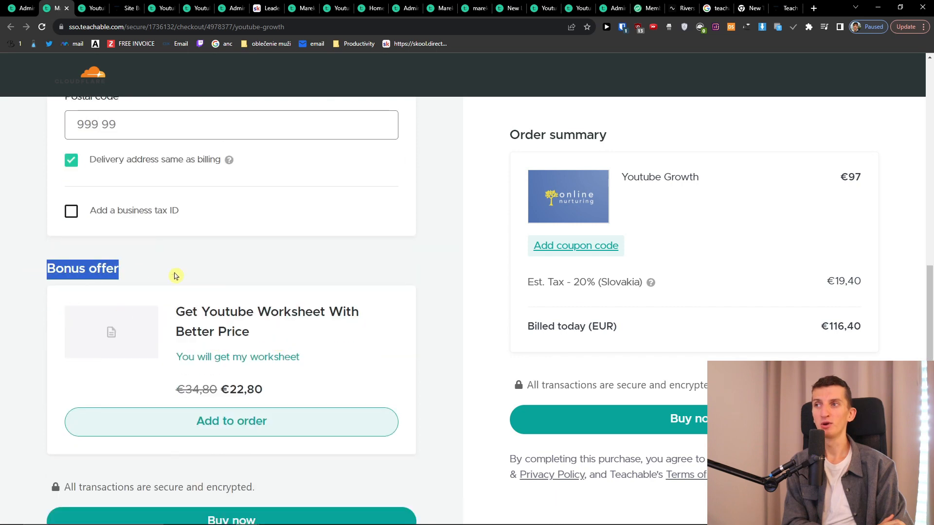
{"action": "scroll", "coordinate": [221, 339], "scroll_direction": "up", "scroll_amount": 7}
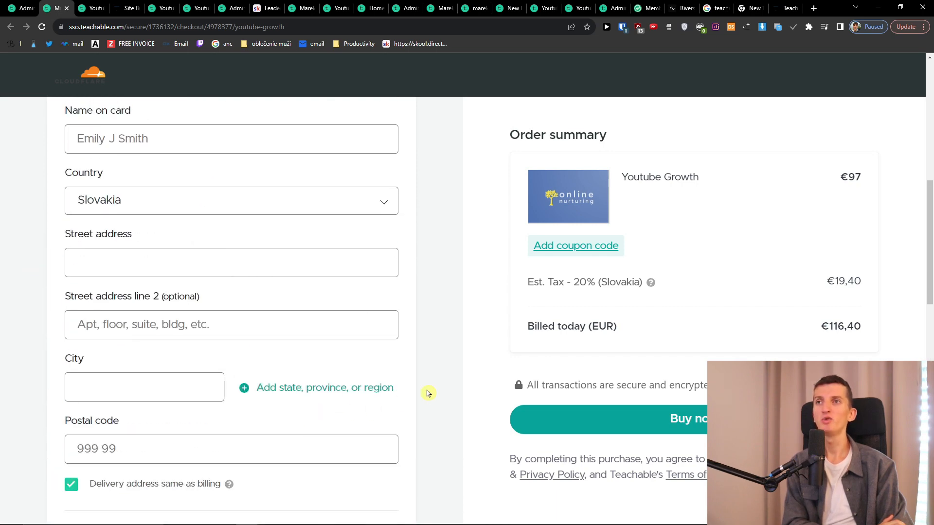
{"action": "scroll", "coordinate": [441, 399], "scroll_direction": "down", "scroll_amount": 5}
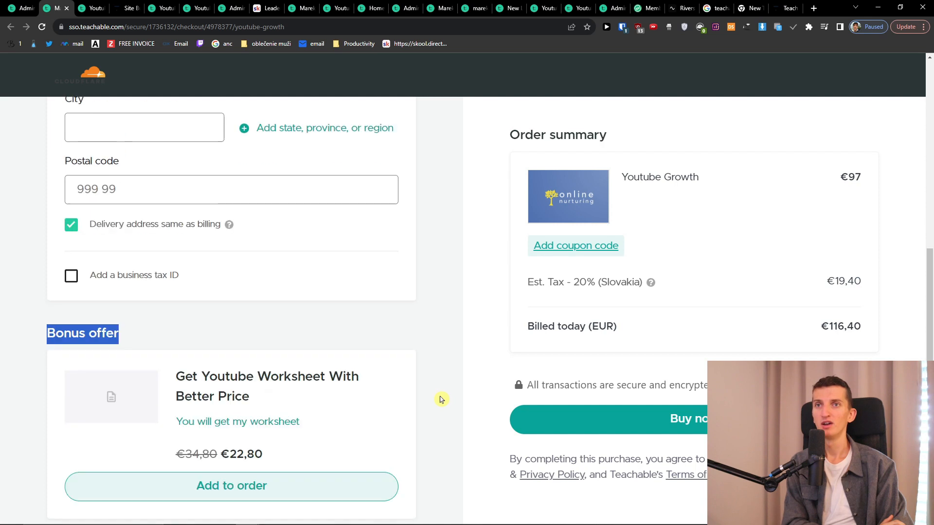
{"action": "scroll", "coordinate": [441, 400], "scroll_direction": "down", "scroll_amount": 8}
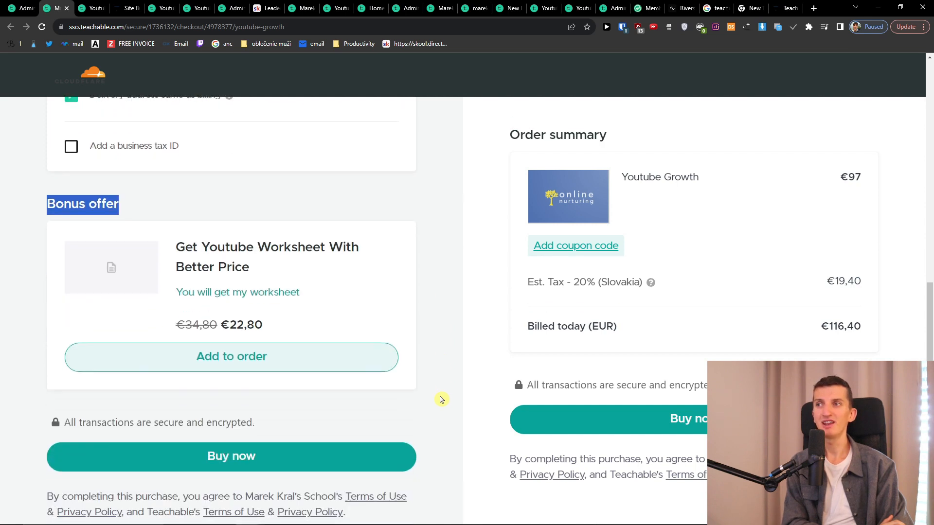
Review the checkout page's testimonial, "Why you should get it" and 30-Day Money Back Guarantee sections, then return to its beginning
{"action": "left_click_drag", "start_coordinate": [46, 278], "coordinate": [327, 292]}
{"action": "scroll", "coordinate": [327, 292], "scroll_direction": "down", "scroll_amount": 2}
{"action": "left_click", "coordinate": [44, 226]}
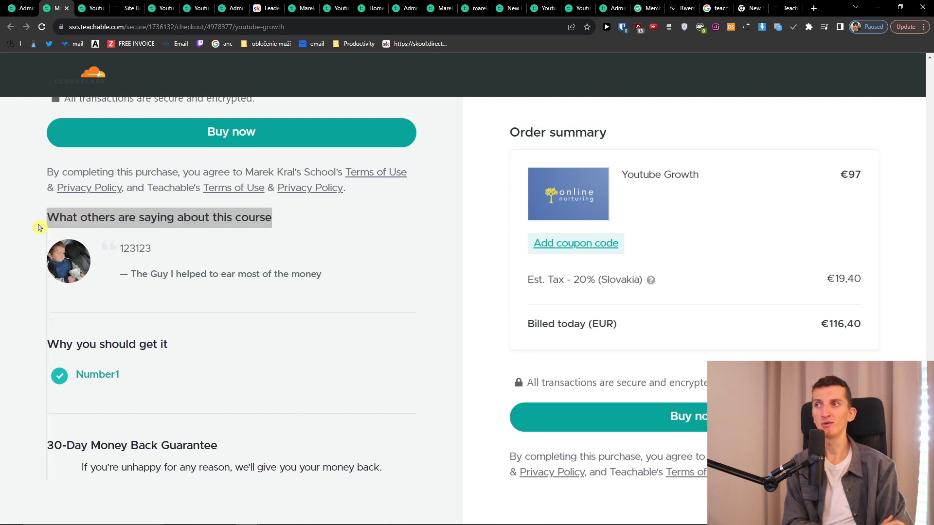
{"action": "scroll", "coordinate": [241, 297], "scroll_direction": "down", "scroll_amount": 2}
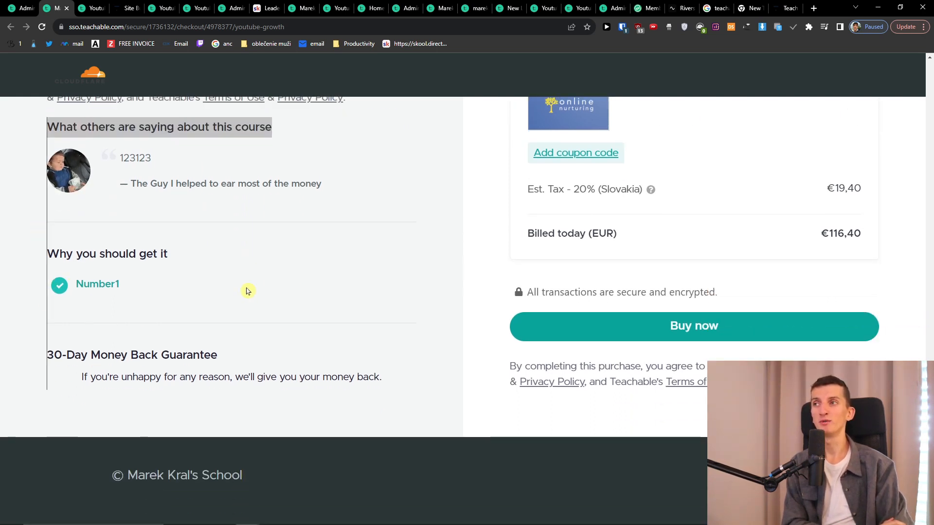
{"action": "left_click_drag", "start_coordinate": [54, 355], "coordinate": [225, 356]}
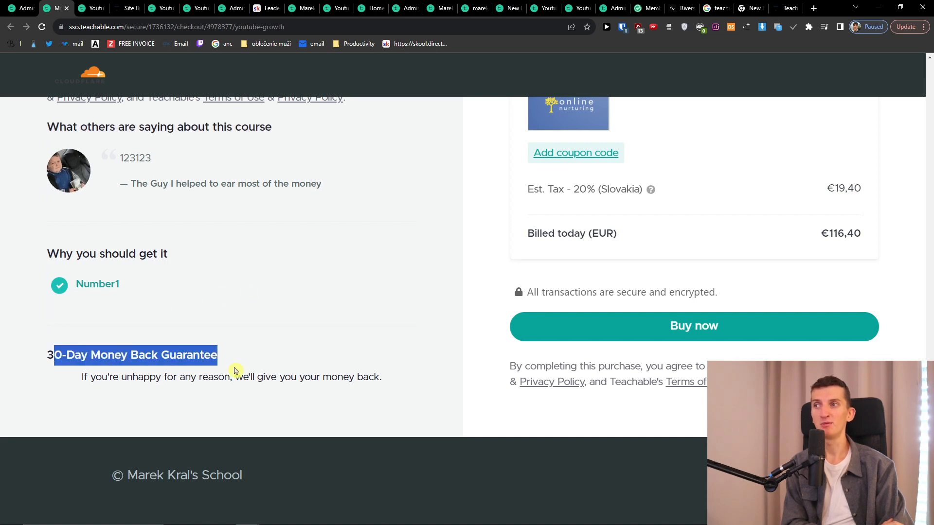
{"action": "scroll", "coordinate": [278, 404], "scroll_direction": "up", "scroll_amount": 10}
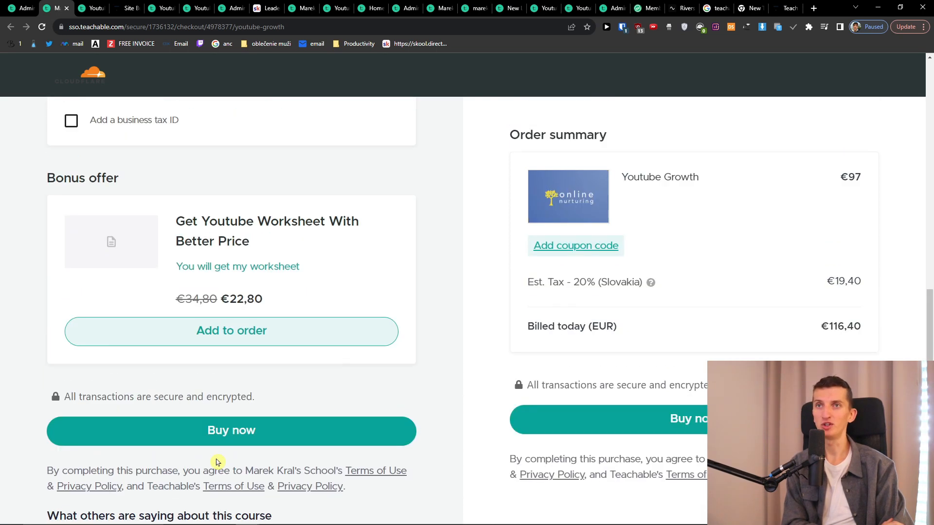
{"action": "scroll", "coordinate": [218, 462], "scroll_direction": "up", "scroll_amount": 10}
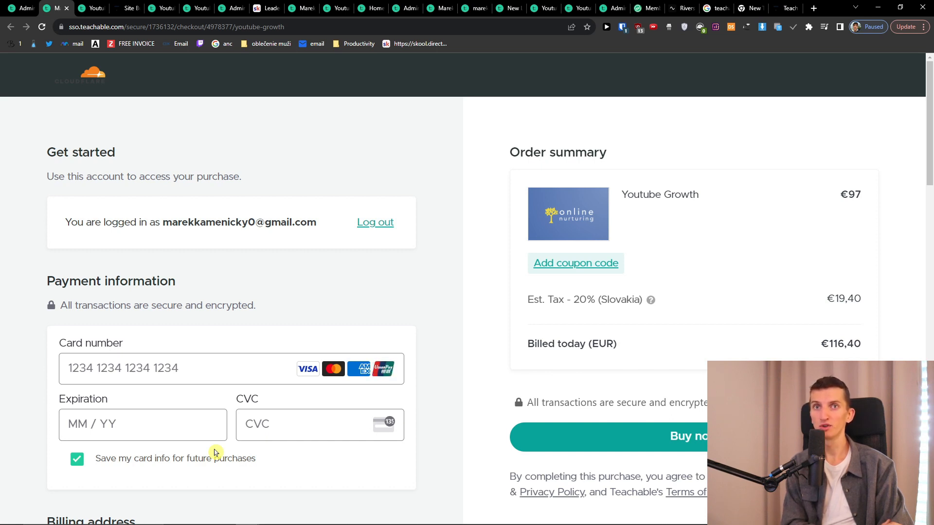
Switch to the Teachable pricing page and compare the Pro plan's monthly price with the Basic plan's transaction fee
{"action": "left_click", "coordinate": [37, 3]}
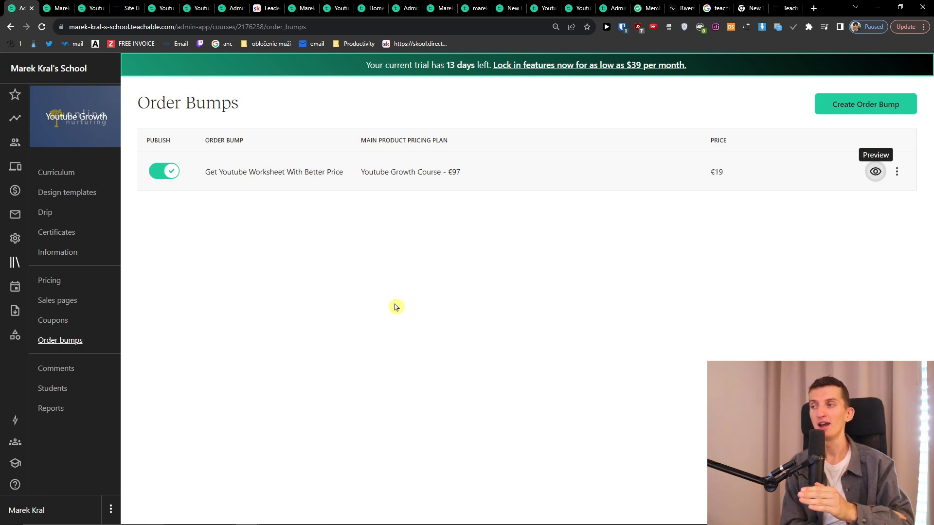
{"action": "mouse_move", "coordinate": [247, 515]}
{"action": "left_click", "coordinate": [737, 482]}
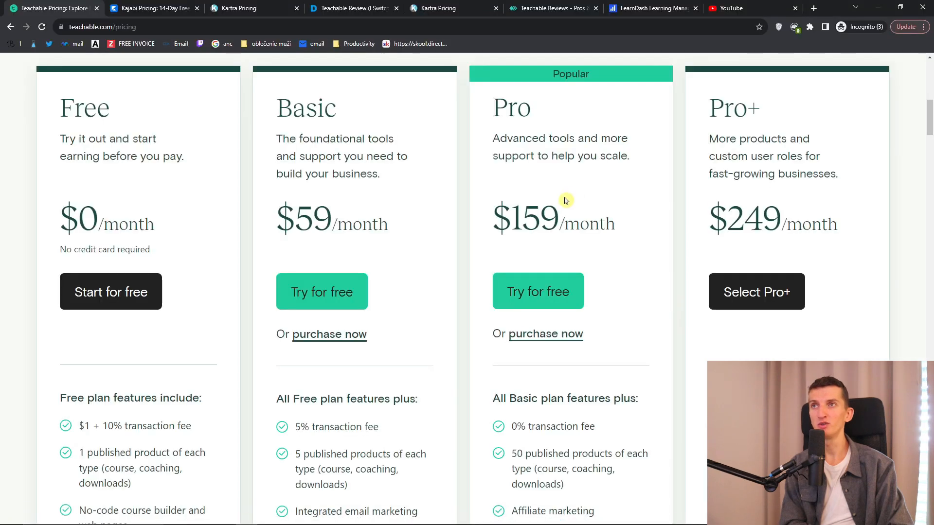
{"action": "left_click_drag", "start_coordinate": [493, 218], "coordinate": [580, 233]}
{"action": "left_click_drag", "start_coordinate": [293, 428], "coordinate": [392, 433]}
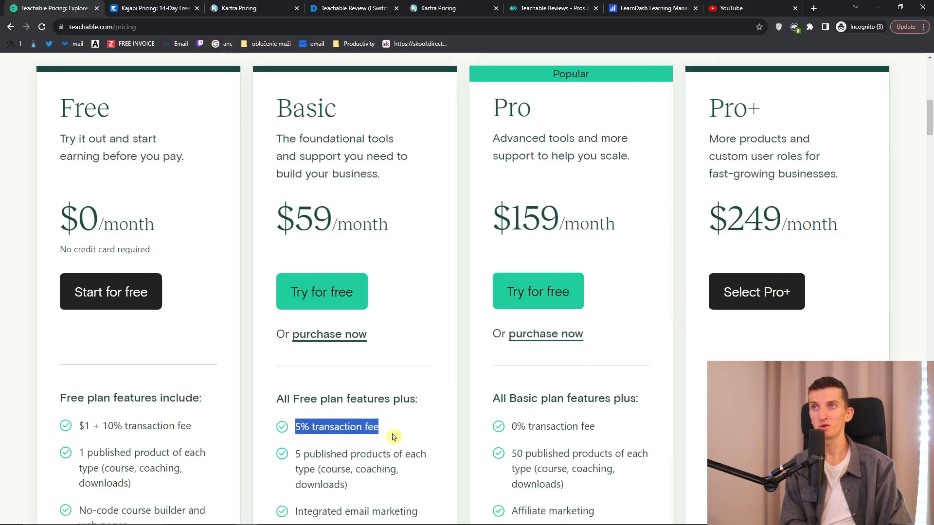
{"action": "left_click_drag", "start_coordinate": [525, 188], "coordinate": [627, 234]}
{"action": "scroll", "coordinate": [629, 236], "scroll_direction": "up", "scroll_amount": 1}
{"action": "scroll", "coordinate": [630, 238], "scroll_direction": "down", "scroll_amount": 1}
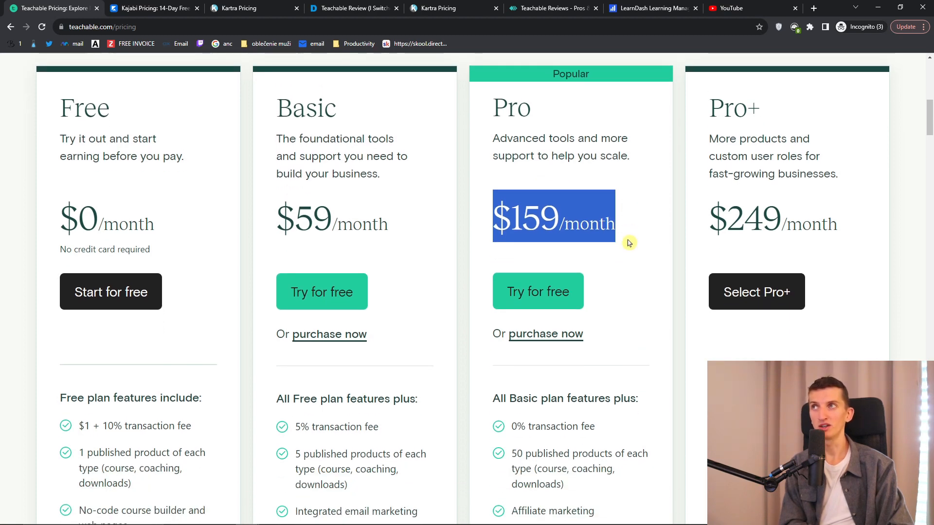
{"action": "left_click_drag", "start_coordinate": [629, 236], "coordinate": [511, 229]}
{"action": "left_click", "coordinate": [617, 228]}
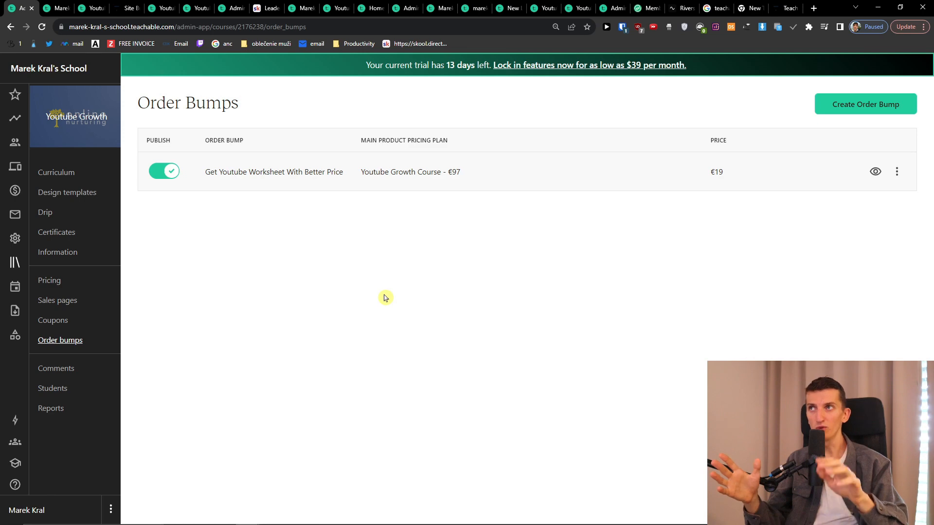
Switch to the Skool Community site, open its community feed and look through the pinned posts
{"action": "left_click", "coordinate": [267, 7]}
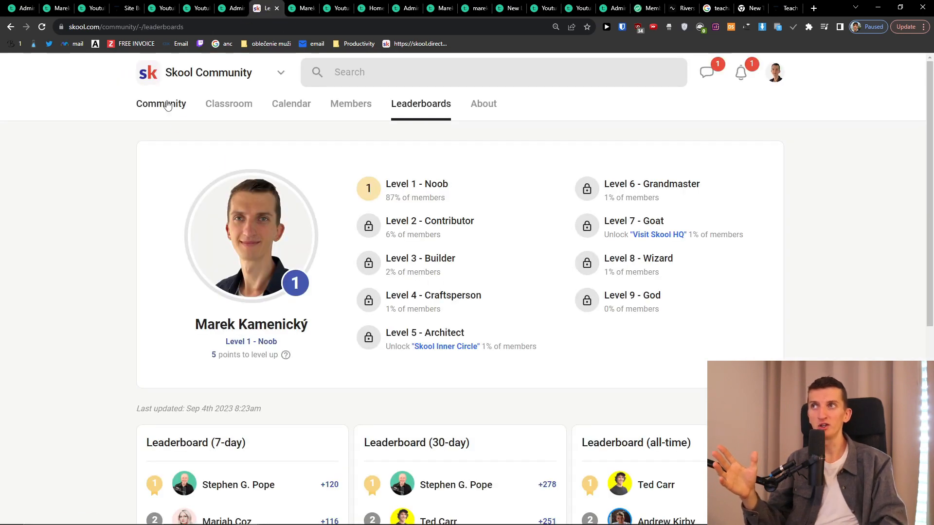
{"action": "left_click", "coordinate": [167, 106]}
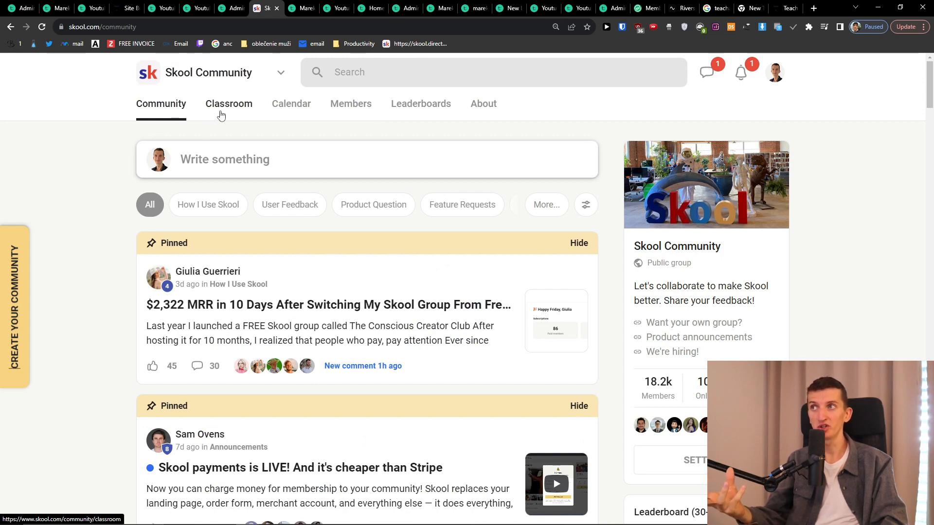
{"action": "scroll", "coordinate": [272, 321], "scroll_direction": "down", "scroll_amount": 8}
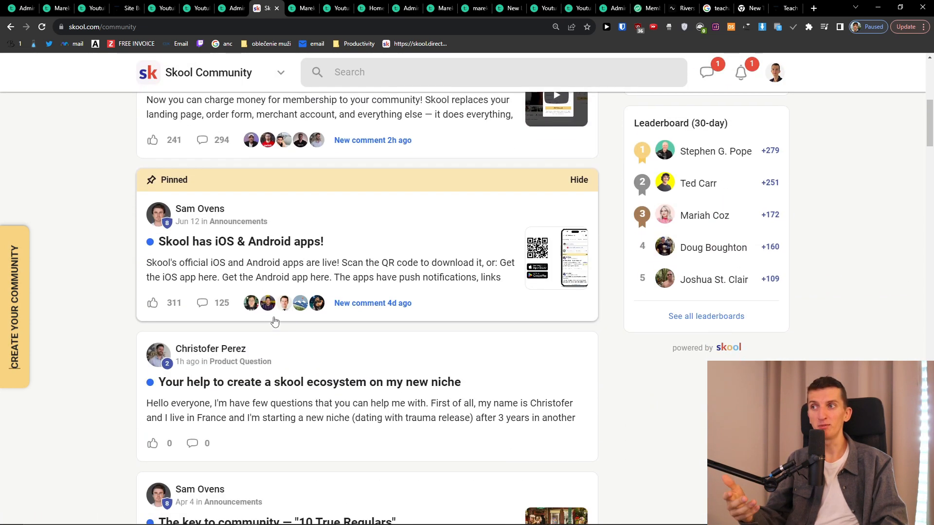
{"action": "scroll", "coordinate": [284, 346], "scroll_direction": "up", "scroll_amount": 8}
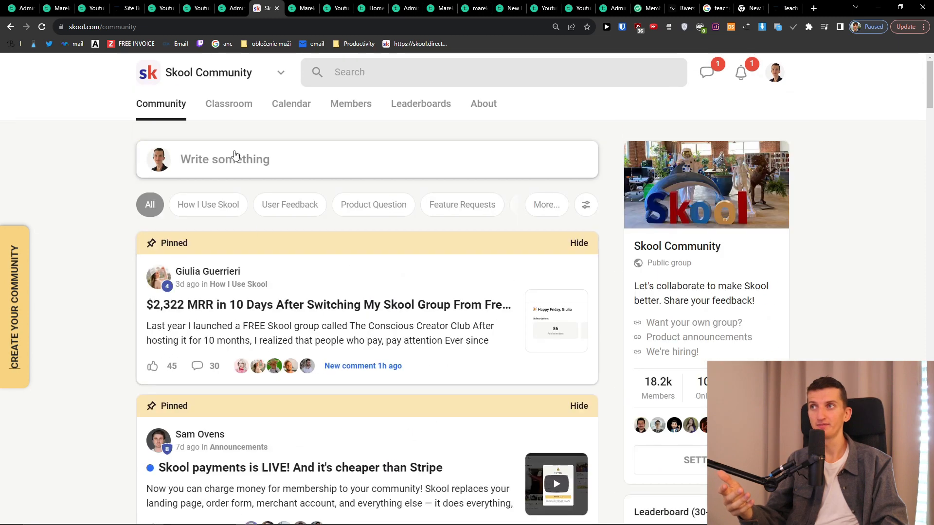
Tour the Skool community's Classroom, Calendar, Members and Leaderboards pages
{"action": "left_click", "coordinate": [244, 109]}
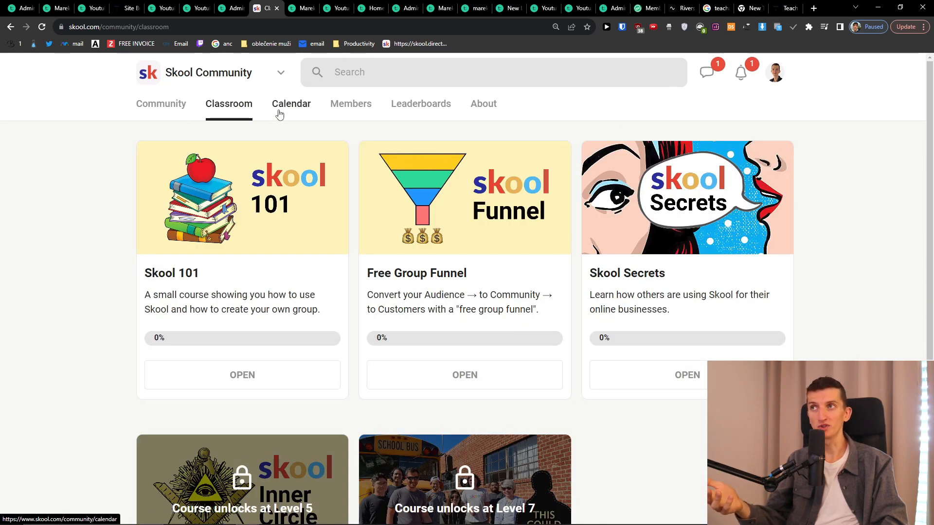
{"action": "left_click", "coordinate": [280, 113]}
{"action": "scroll", "coordinate": [444, 306], "scroll_direction": "down", "scroll_amount": 1}
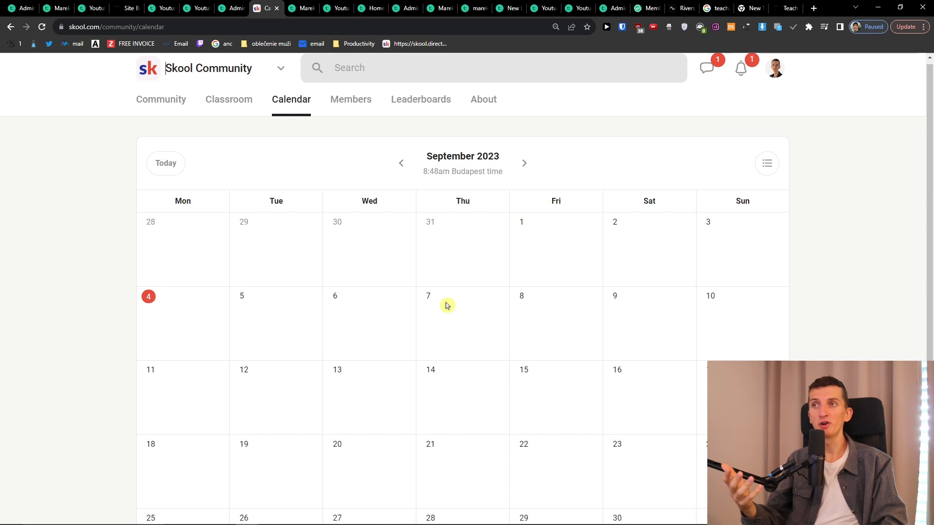
{"action": "scroll", "coordinate": [413, 293], "scroll_direction": "up", "scroll_amount": 1}
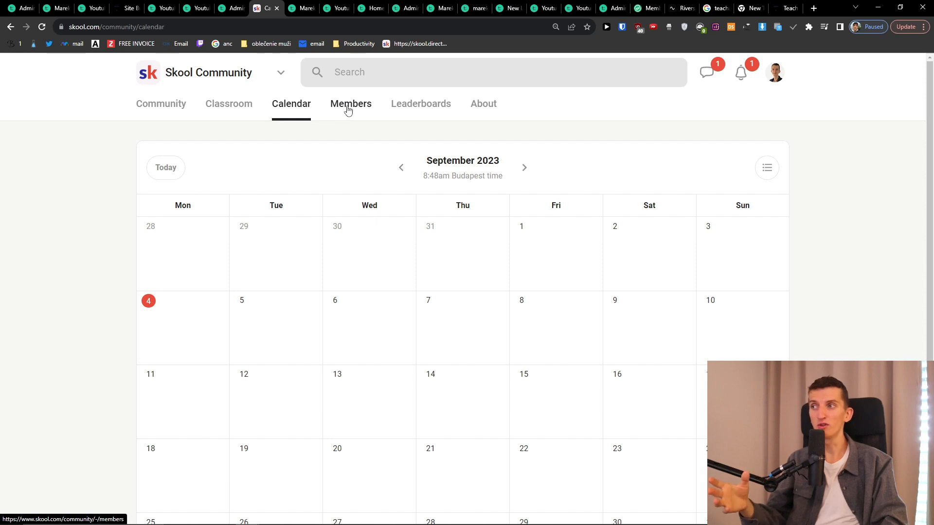
{"action": "left_click", "coordinate": [351, 105]}
{"action": "left_click", "coordinate": [423, 104]}
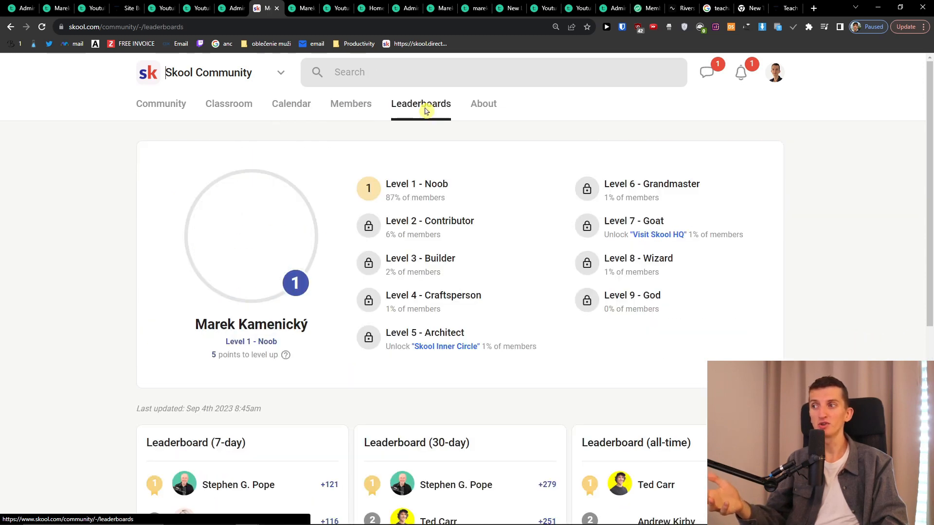
Switch to the Teachable school admin, open the email composer and check which recipient types a new email offers
{"action": "left_click", "coordinate": [25, 5]}
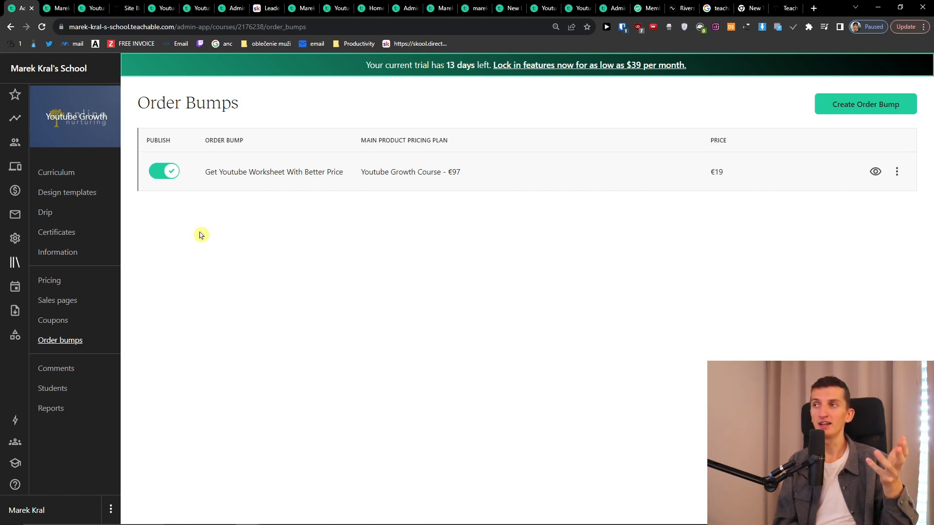
{"action": "left_click", "coordinate": [15, 215]}
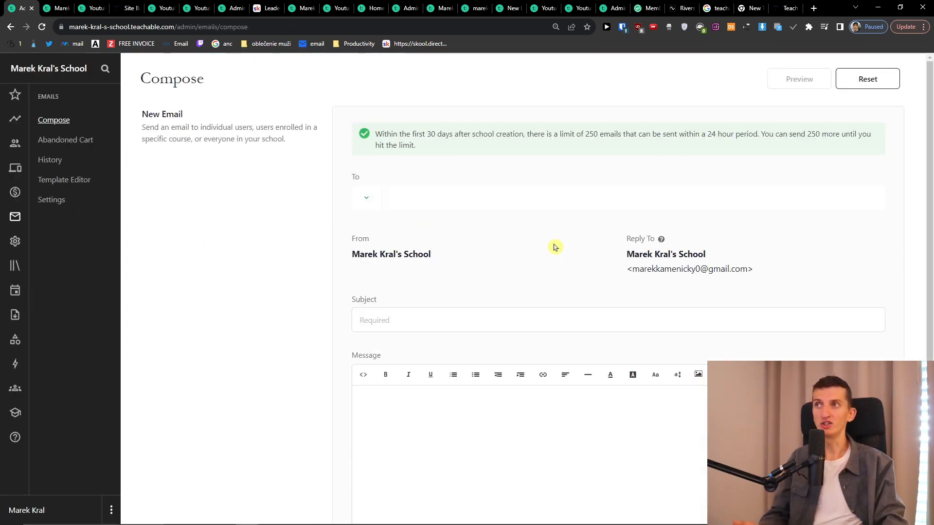
{"action": "left_click", "coordinate": [417, 208]}
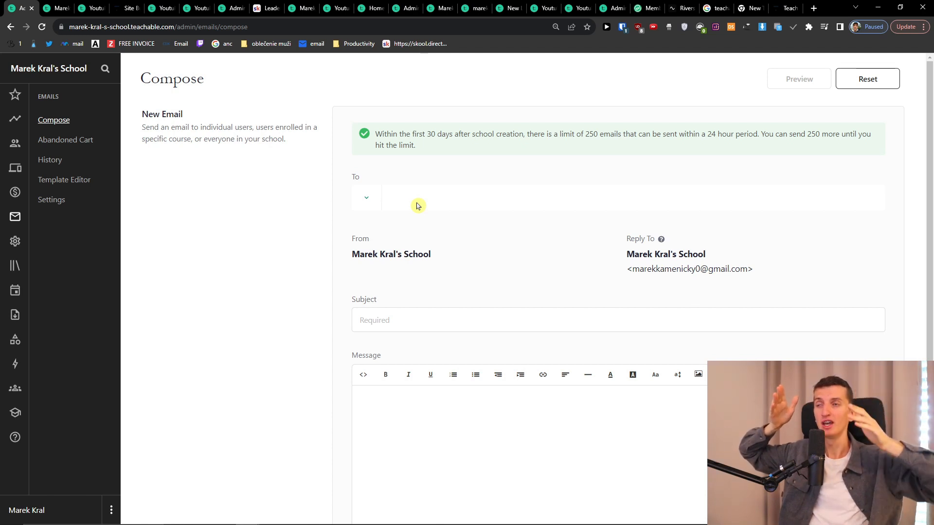
{"action": "left_click", "coordinate": [378, 204]}
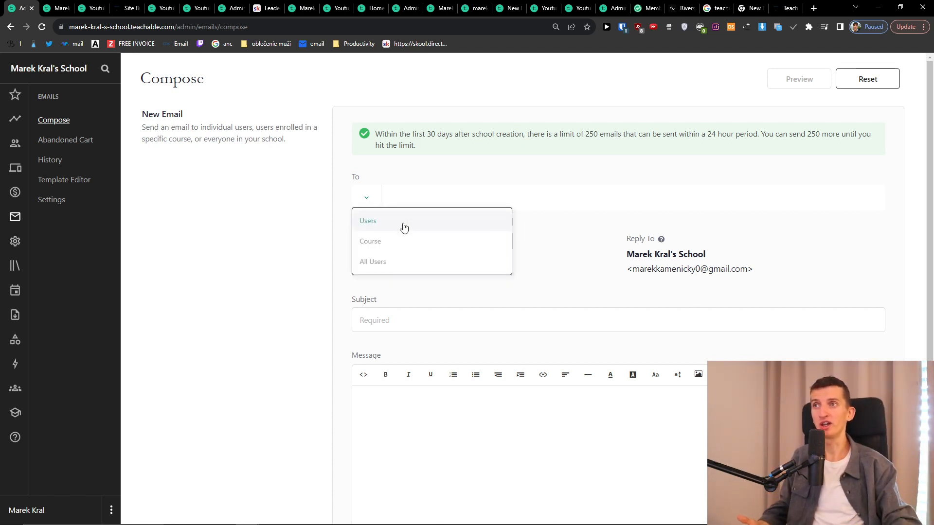
{"action": "left_click", "coordinate": [391, 201]}
{"action": "left_click", "coordinate": [357, 202]}
{"action": "left_click", "coordinate": [360, 202]}
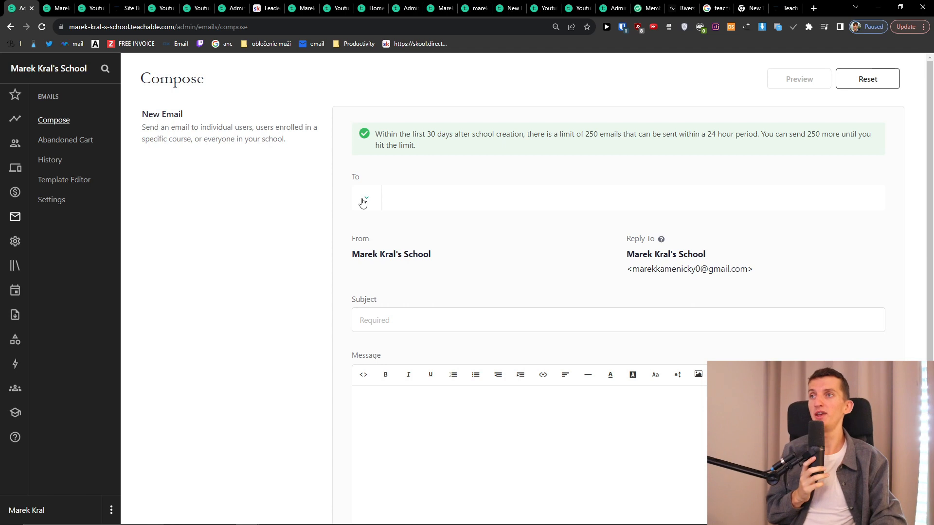
Set the new email's recipient type to Course and look over its subject and message fields
{"action": "left_click", "coordinate": [363, 203]}
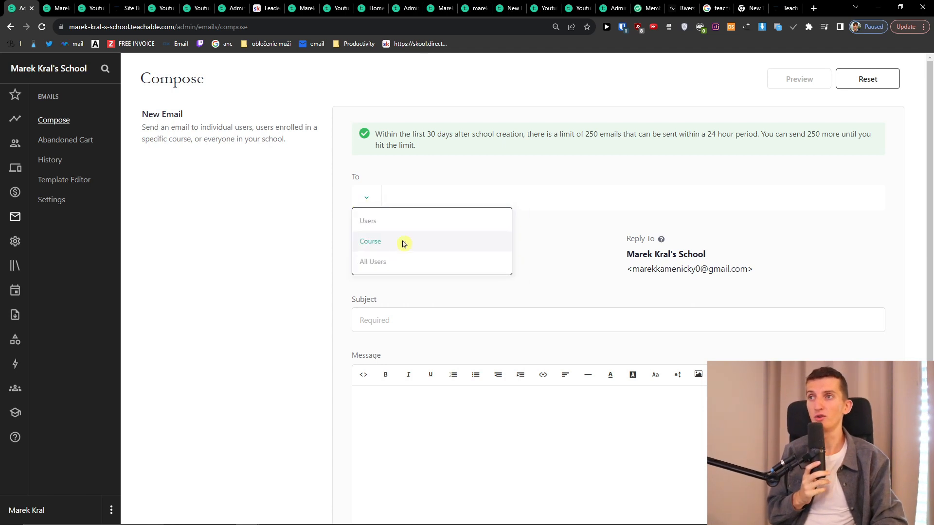
{"action": "left_click", "coordinate": [403, 246]}
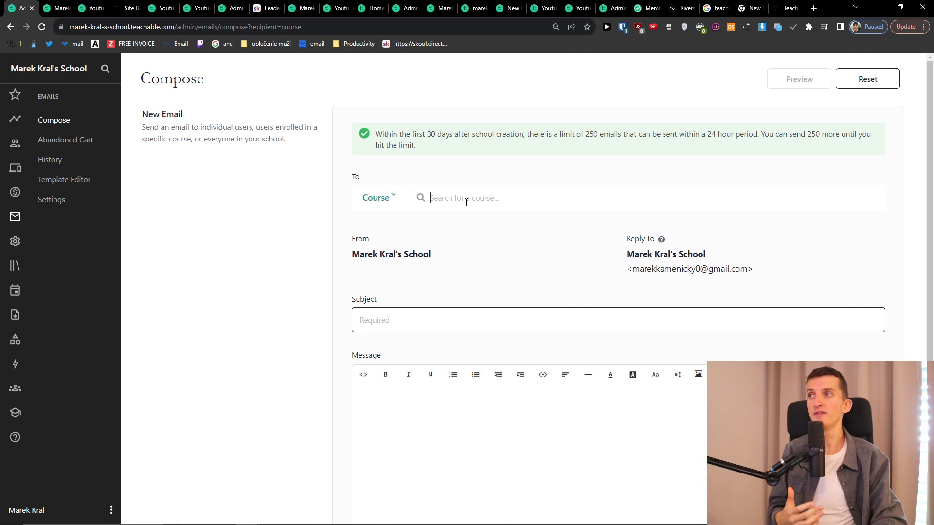
{"action": "left_click", "coordinate": [271, 201]}
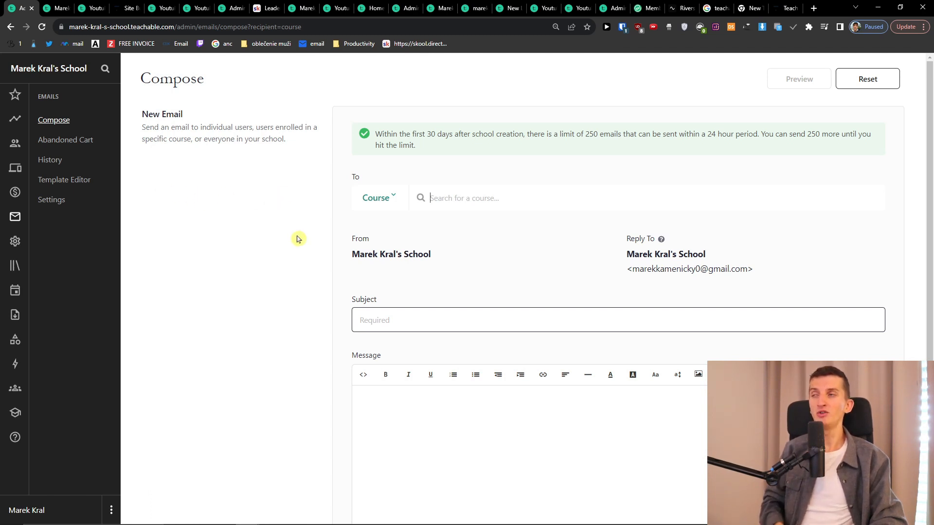
{"action": "scroll", "coordinate": [298, 239], "scroll_direction": "down", "scroll_amount": 2}
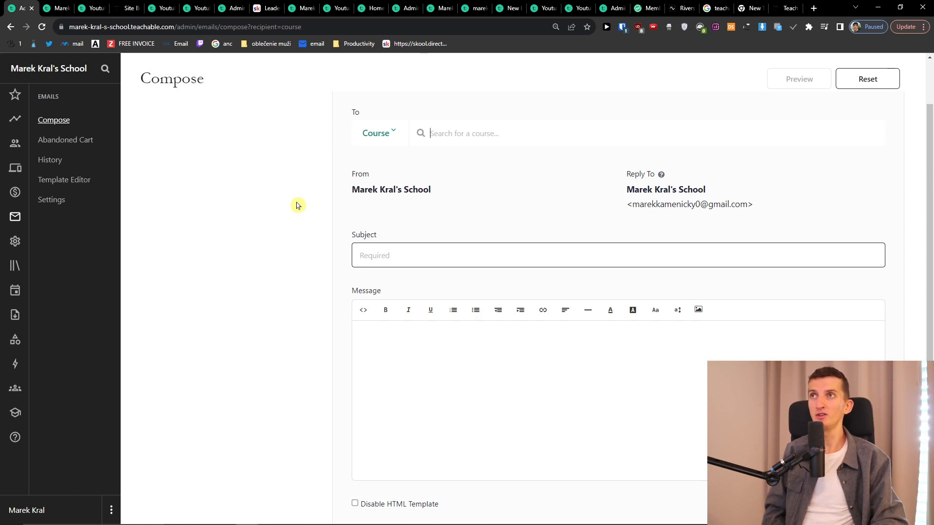
Look through the Receipt template's code in the email Template Editor, then return to the Compose page
{"action": "left_click", "coordinate": [76, 184]}
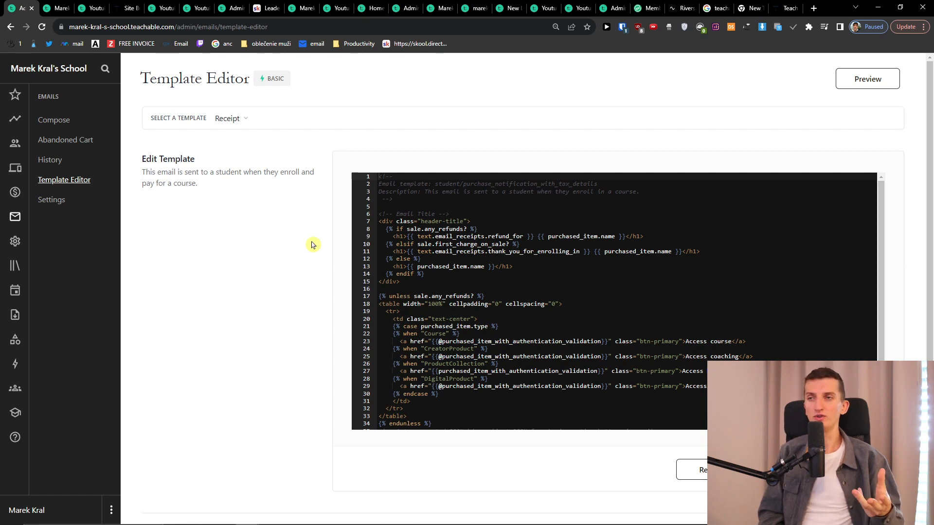
{"action": "scroll", "coordinate": [328, 242], "scroll_direction": "down", "scroll_amount": 2}
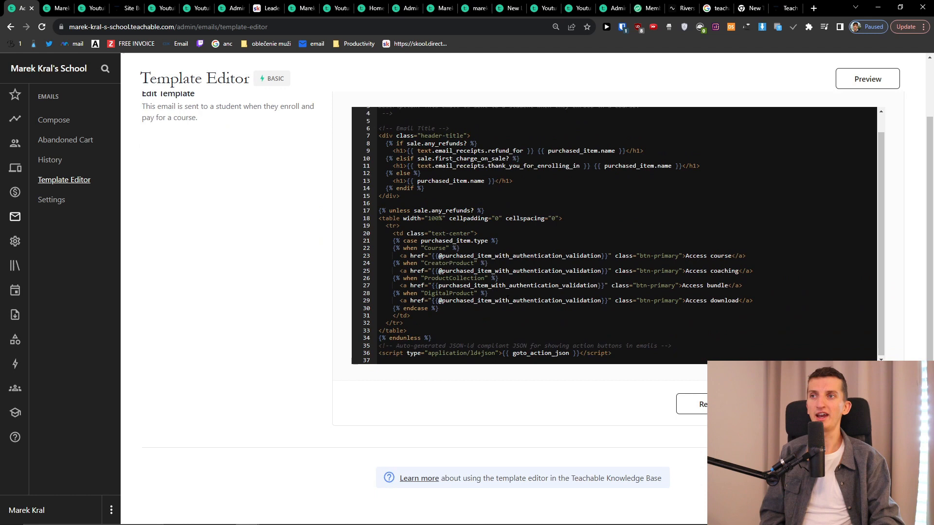
{"action": "scroll", "coordinate": [347, 344], "scroll_direction": "up", "scroll_amount": 2}
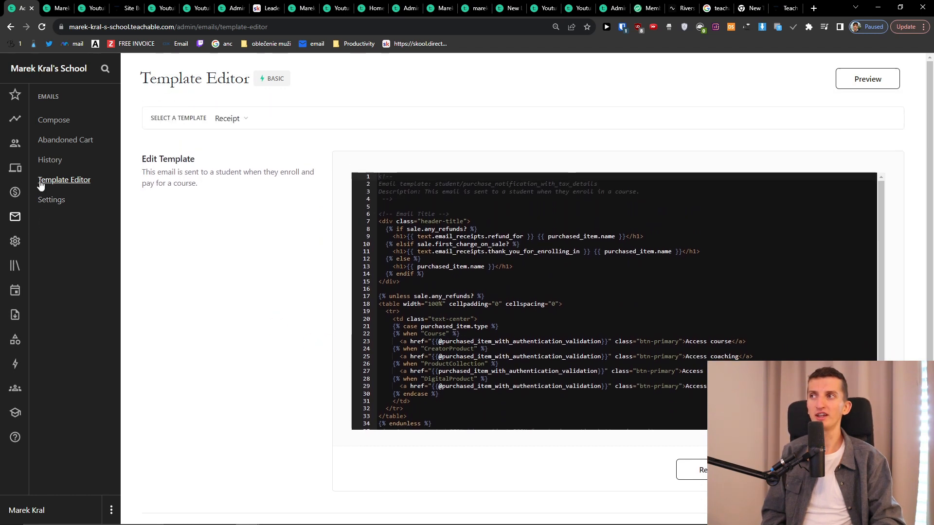
{"action": "left_click", "coordinate": [55, 122]}
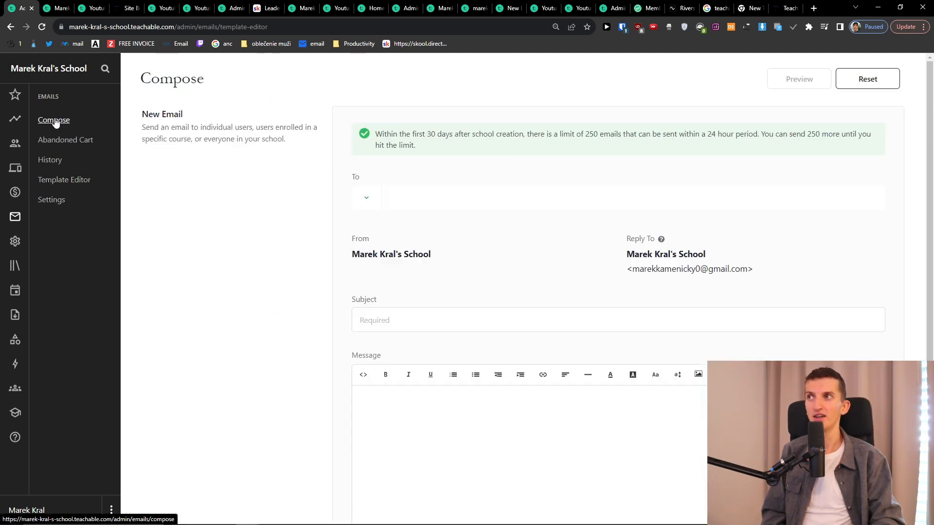
View the Sales transactions page, then look through the school dashboard's chart, referral offer and daily and monthly statistics
{"action": "left_click", "coordinate": [15, 193]}
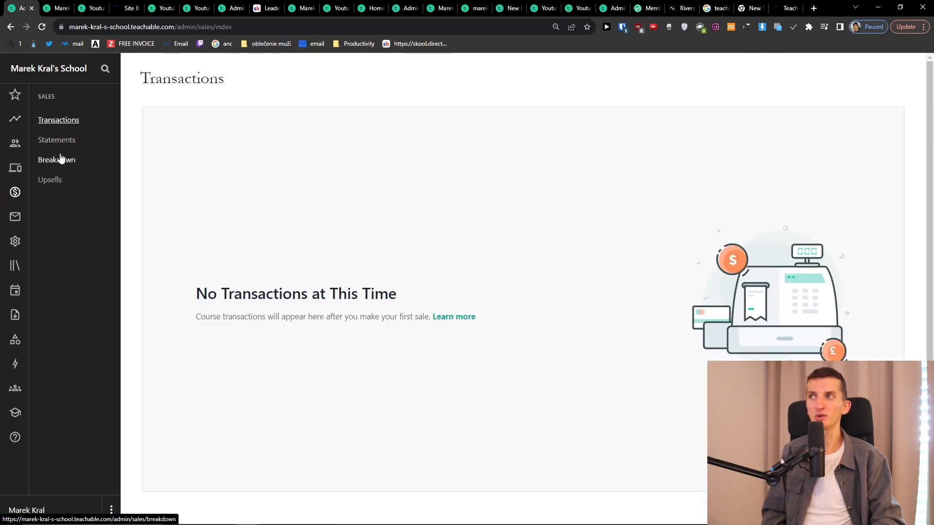
{"action": "left_click", "coordinate": [15, 119]}
{"action": "scroll", "coordinate": [208, 258], "scroll_direction": "down", "scroll_amount": 5}
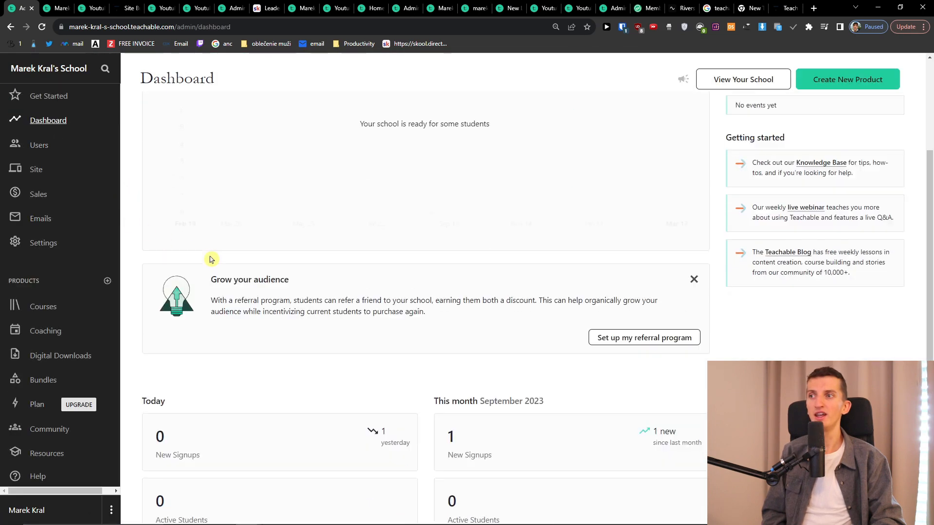
{"action": "scroll", "coordinate": [209, 258], "scroll_direction": "down", "scroll_amount": 2}
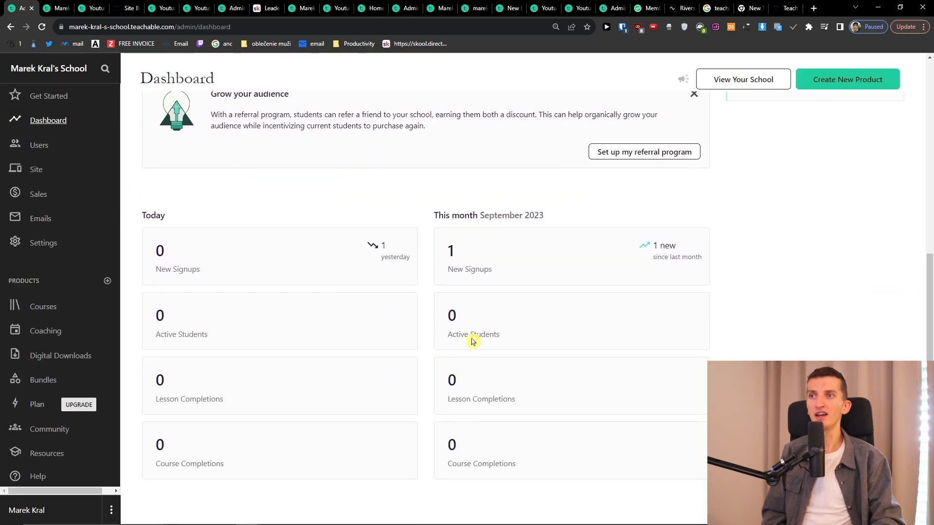
{"action": "scroll", "coordinate": [428, 417], "scroll_direction": "up", "scroll_amount": 7}
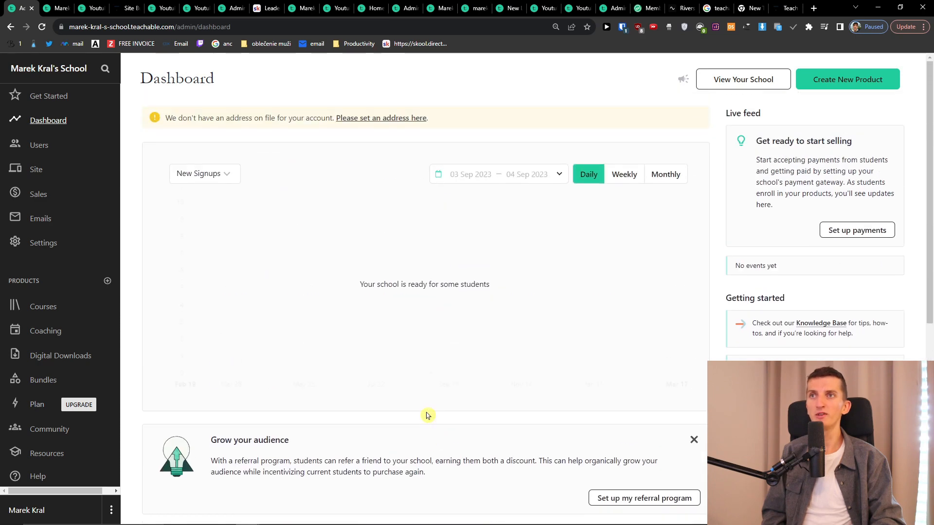
Show Lesson Completions in the dashboard chart and review the other report metrics available
{"action": "left_click", "coordinate": [210, 174]}
{"action": "left_click", "coordinate": [222, 305]}
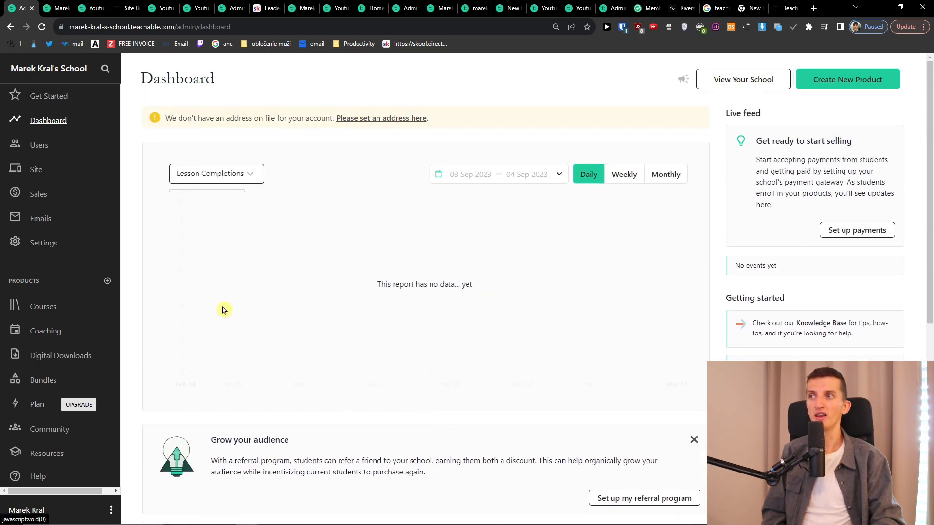
{"action": "left_click", "coordinate": [213, 175]}
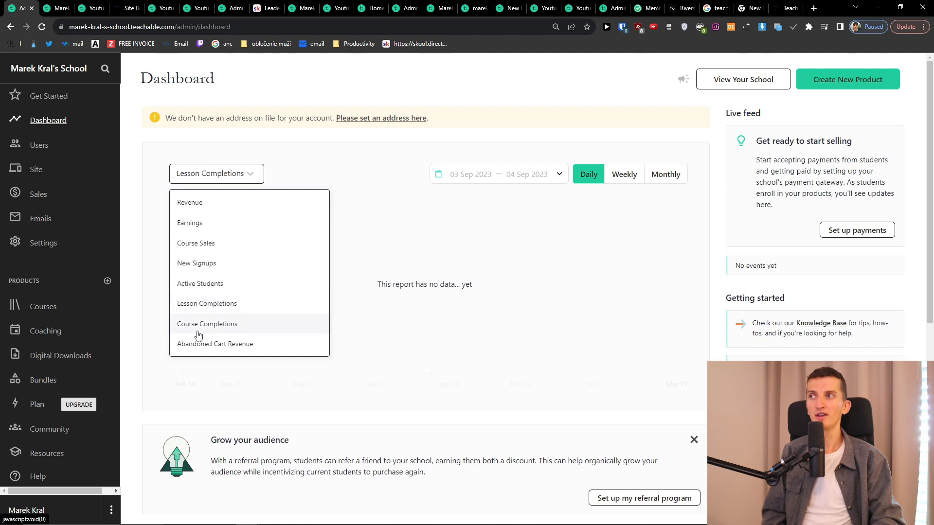
{"action": "left_click", "coordinate": [129, 319]}
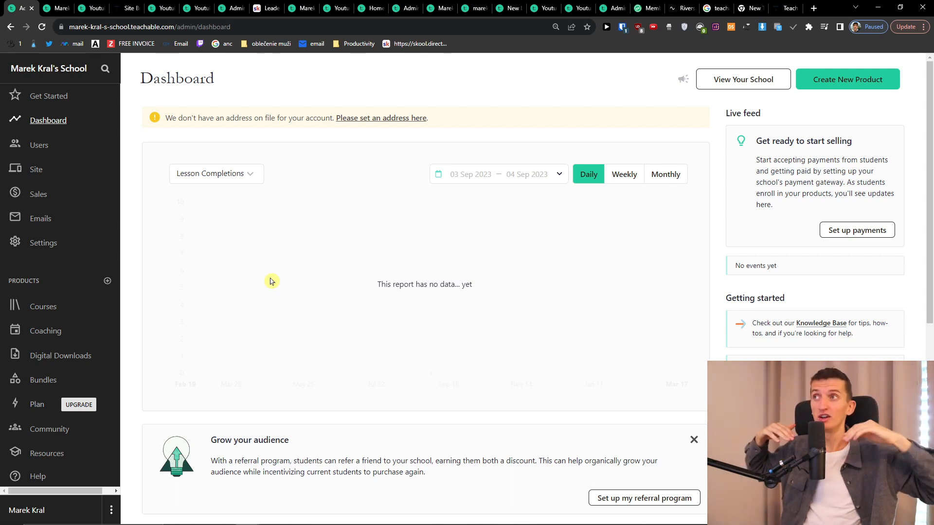
Open the site's Theme settings and look over the Logo & Branding and Font Family sections
{"action": "left_click", "coordinate": [54, 173]}
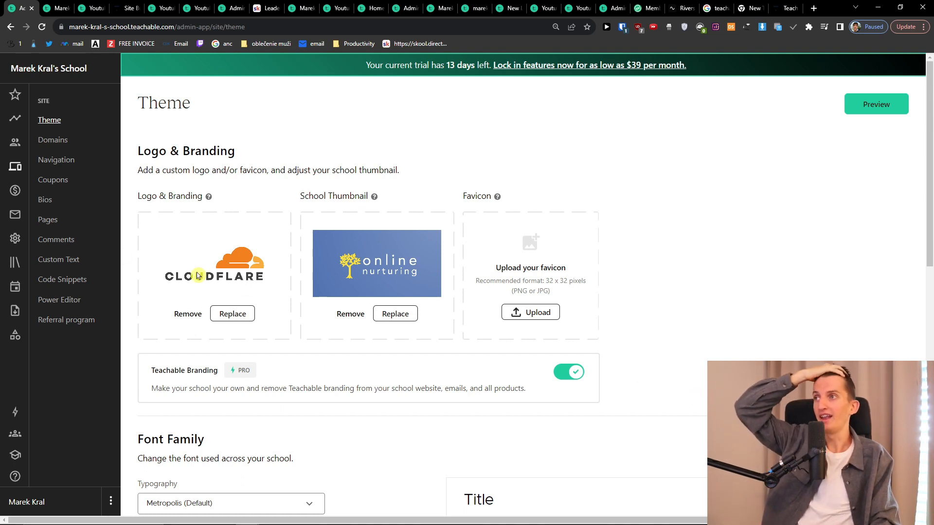
{"action": "scroll", "coordinate": [138, 279], "scroll_direction": "down", "scroll_amount": 1}
{"action": "scroll", "coordinate": [138, 281], "scroll_direction": "up", "scroll_amount": 1}
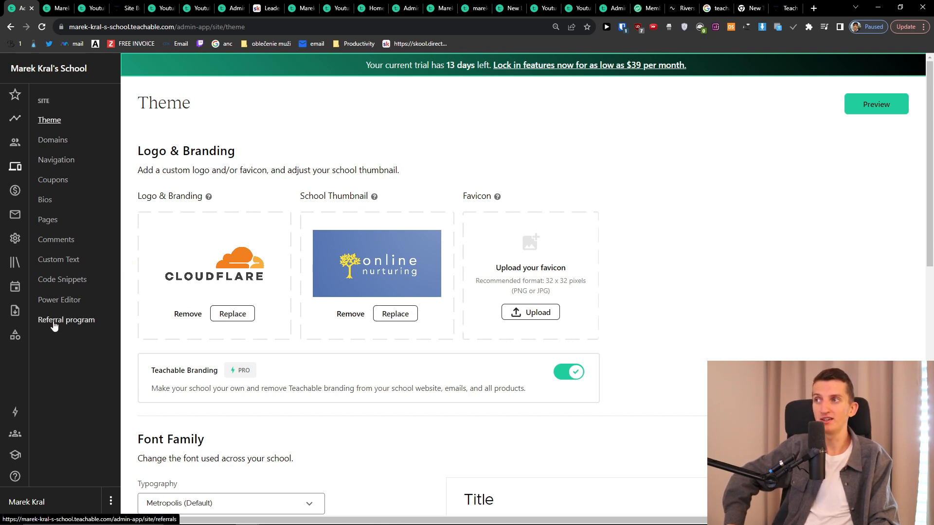
Switch to the Teachable pricing window, skim the plan comparison table and go back to the monthly plan prices
{"action": "mouse_move", "coordinate": [248, 516]}
{"action": "left_click", "coordinate": [658, 482]}
{"action": "scroll", "coordinate": [592, 391], "scroll_direction": "down", "scroll_amount": 15}
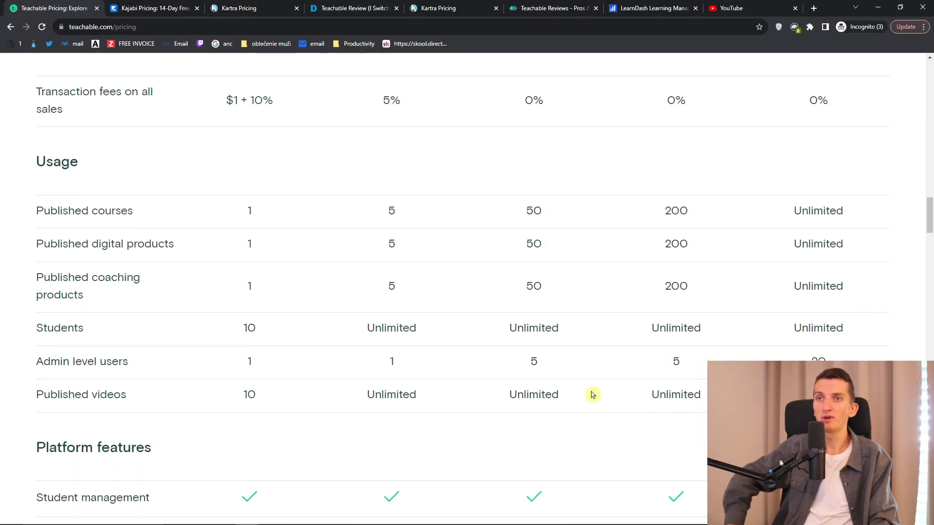
{"action": "scroll", "coordinate": [591, 394], "scroll_direction": "down", "scroll_amount": 2}
{"action": "scroll", "coordinate": [592, 394], "scroll_direction": "down", "scroll_amount": 6}
{"action": "scroll", "coordinate": [592, 394], "scroll_direction": "down", "scroll_amount": 3}
{"action": "scroll", "coordinate": [592, 395], "scroll_direction": "down", "scroll_amount": 5}
{"action": "scroll", "coordinate": [592, 394], "scroll_direction": "up", "scroll_amount": 9}
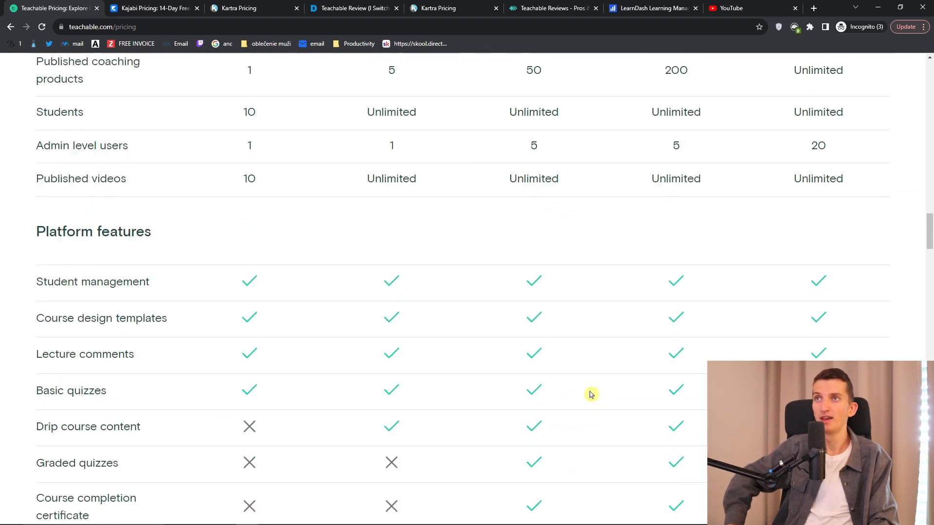
{"action": "scroll", "coordinate": [592, 394], "scroll_direction": "up", "scroll_amount": 15}
{"action": "scroll", "coordinate": [592, 395], "scroll_direction": "up", "scroll_amount": 10}
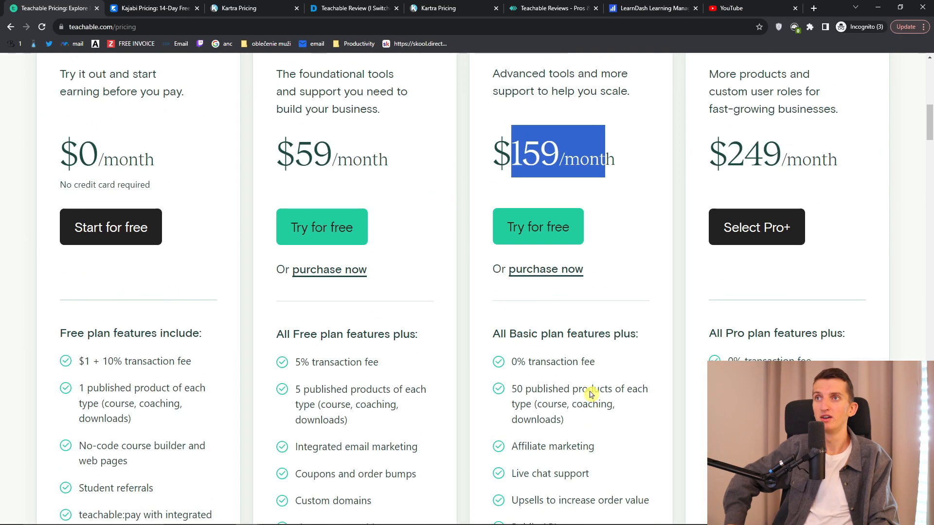
Compare the plans' Platform features and Sales & marketing rows, paying attention to what the Basic plan includes
{"action": "scroll", "coordinate": [592, 394], "scroll_direction": "down", "scroll_amount": 18}
{"action": "scroll", "coordinate": [591, 395], "scroll_direction": "up", "scroll_amount": 1}
{"action": "scroll", "coordinate": [591, 395], "scroll_direction": "down", "scroll_amount": 11}
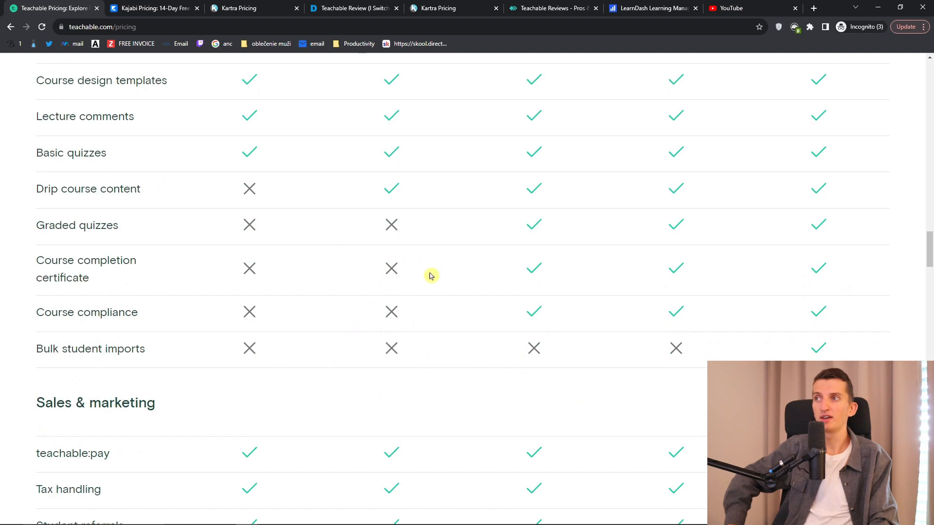
{"action": "scroll", "coordinate": [489, 355], "scroll_direction": "down", "scroll_amount": 6}
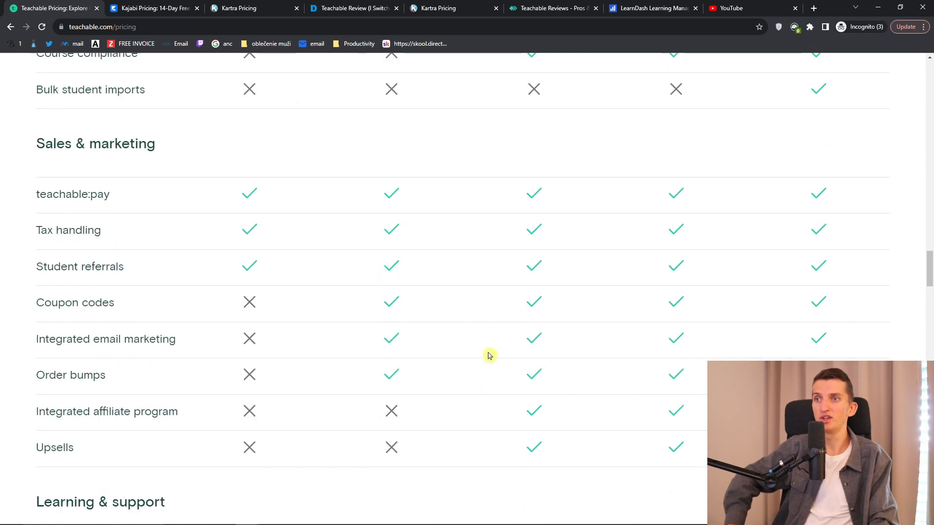
{"action": "left_click_drag", "start_coordinate": [354, 358], "coordinate": [424, 358]}
{"action": "left_click", "coordinate": [380, 379]}
{"action": "left_click_drag", "start_coordinate": [367, 375], "coordinate": [414, 379]}
{"action": "left_click_drag", "start_coordinate": [355, 351], "coordinate": [416, 351]}
Compare the plans' Learning & support, Customizations and Integrations rows, including live chat and advanced developer customizations
{"action": "scroll", "coordinate": [418, 380], "scroll_direction": "down", "scroll_amount": 8}
{"action": "left_click", "coordinate": [353, 323]}
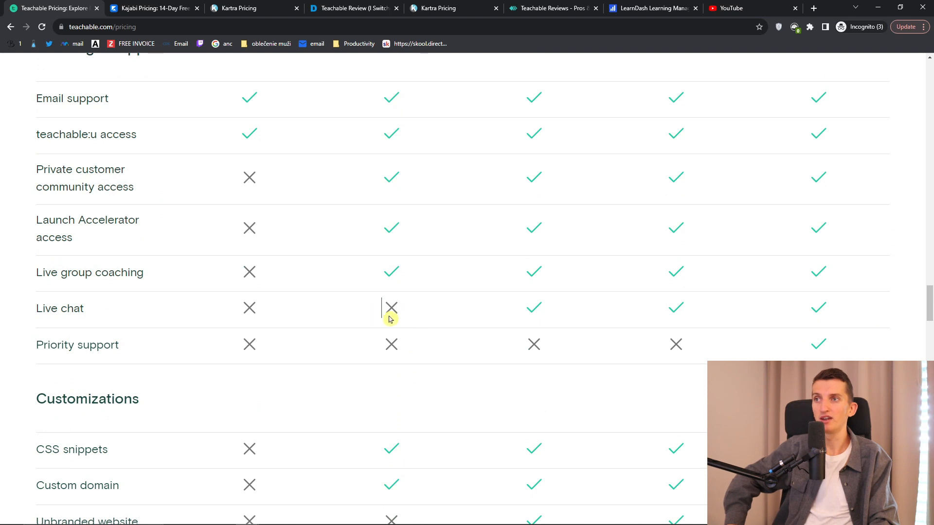
{"action": "scroll", "coordinate": [431, 341], "scroll_direction": "down", "scroll_amount": 5}
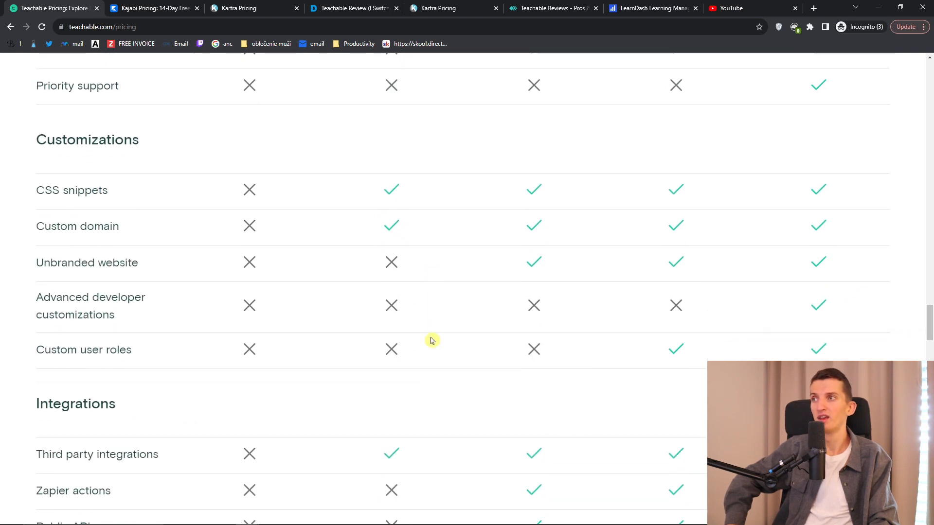
{"action": "middle_click", "coordinate": [453, 387]}
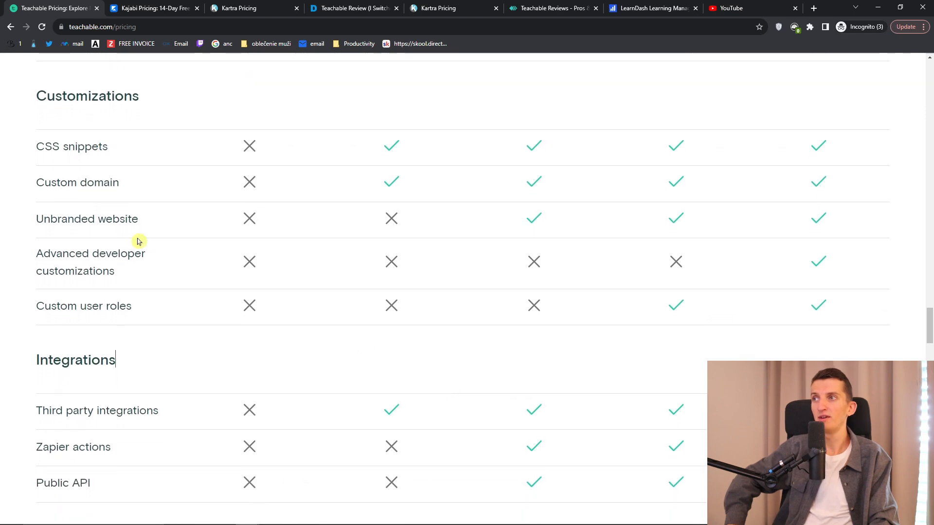
{"action": "left_click_drag", "start_coordinate": [33, 254], "coordinate": [120, 271]}
{"action": "left_click", "coordinate": [119, 271]}
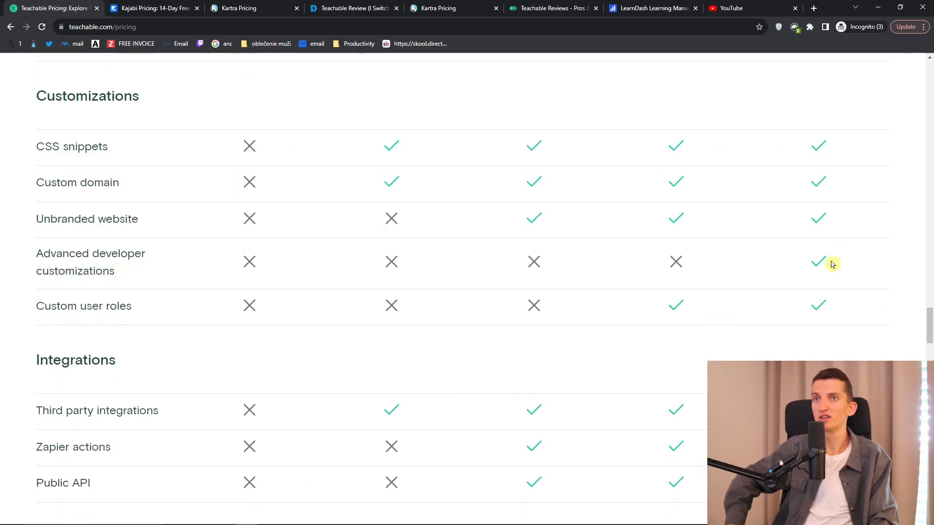
Check the plan names heading the comparison table, then examine the Processing fees and Payouts for all plans
{"action": "scroll", "coordinate": [835, 244], "scroll_direction": "up", "scroll_amount": 10}
{"action": "scroll", "coordinate": [733, 253], "scroll_direction": "down", "scroll_amount": 10}
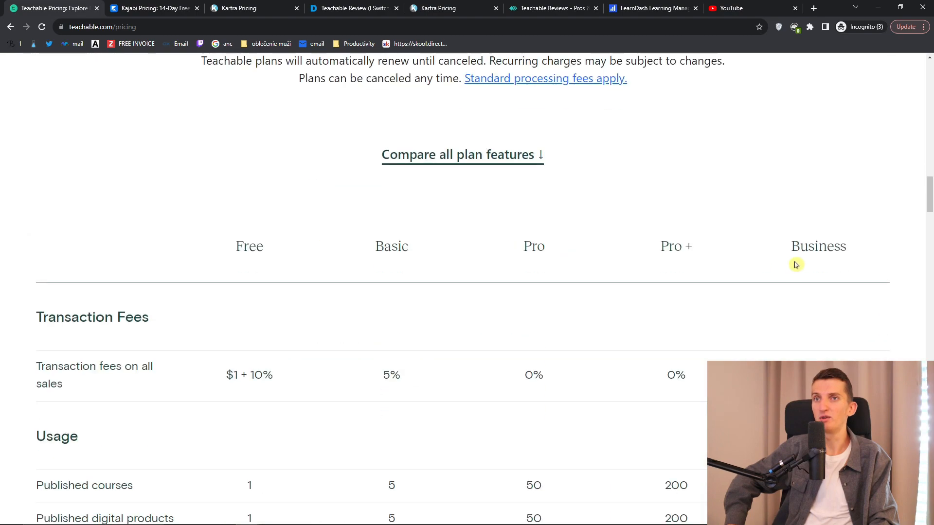
{"action": "scroll", "coordinate": [792, 265], "scroll_direction": "down", "scroll_amount": 15}
{"action": "scroll", "coordinate": [788, 261], "scroll_direction": "down", "scroll_amount": 12}
{"action": "scroll", "coordinate": [788, 260], "scroll_direction": "up", "scroll_amount": 8}
{"action": "scroll", "coordinate": [786, 258], "scroll_direction": "down", "scroll_amount": 1}
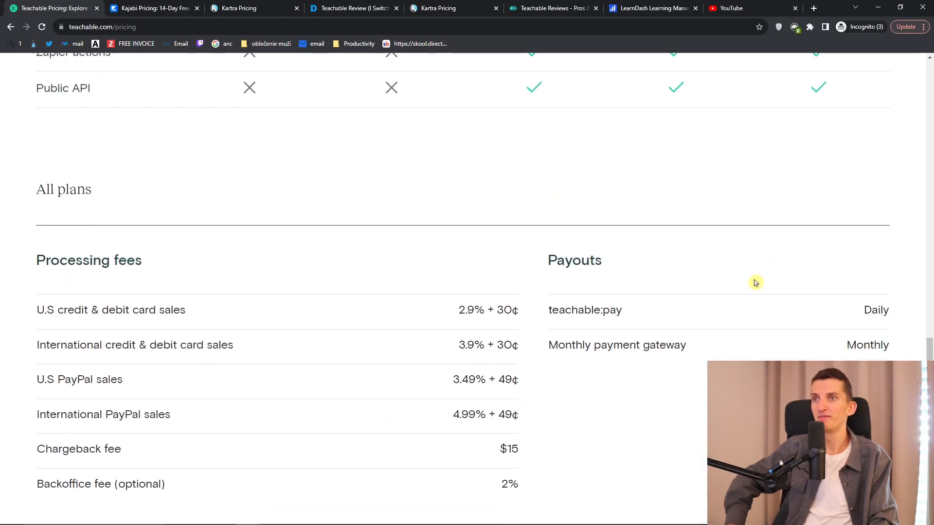
Go back over the Integrations rows and return to the monthly prices of the Free, Basic, Pro and Pro+ plans
{"action": "scroll", "coordinate": [366, 353], "scroll_direction": "up", "scroll_amount": 5}
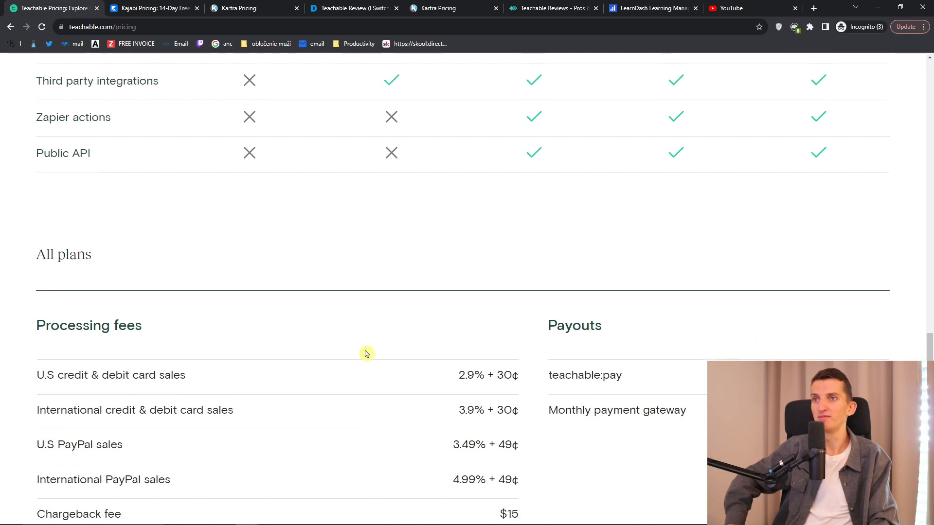
{"action": "scroll", "coordinate": [435, 369], "scroll_direction": "up", "scroll_amount": 15}
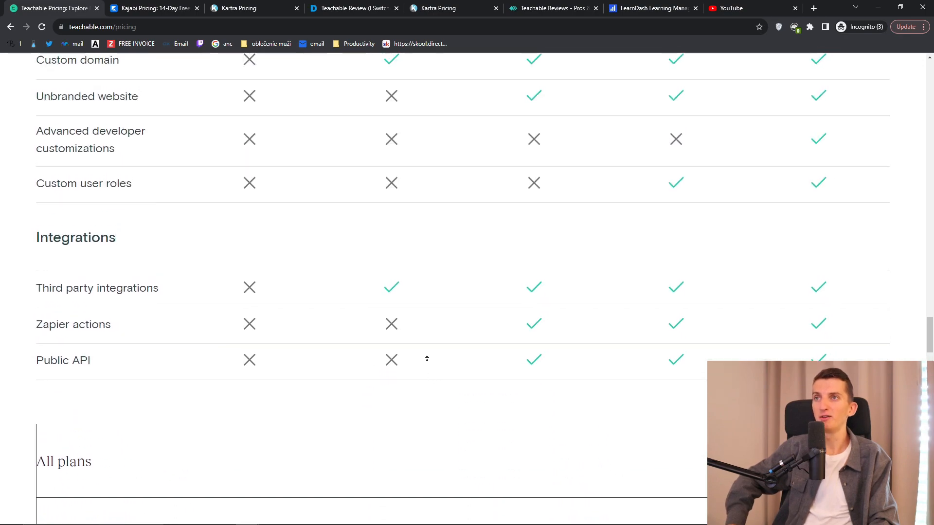
{"action": "scroll", "coordinate": [356, 205], "scroll_direction": "up", "scroll_amount": 8}
{"action": "scroll", "coordinate": [355, 209], "scroll_direction": "down", "scroll_amount": 7}
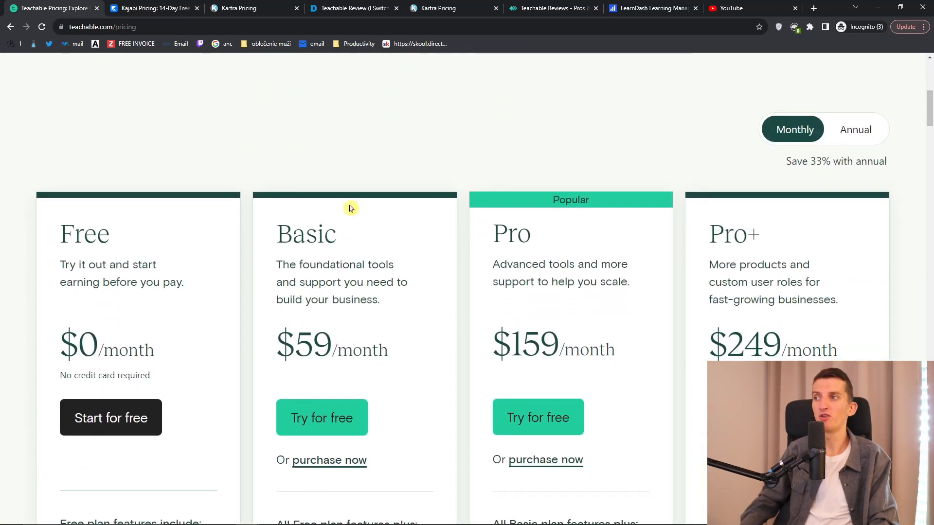